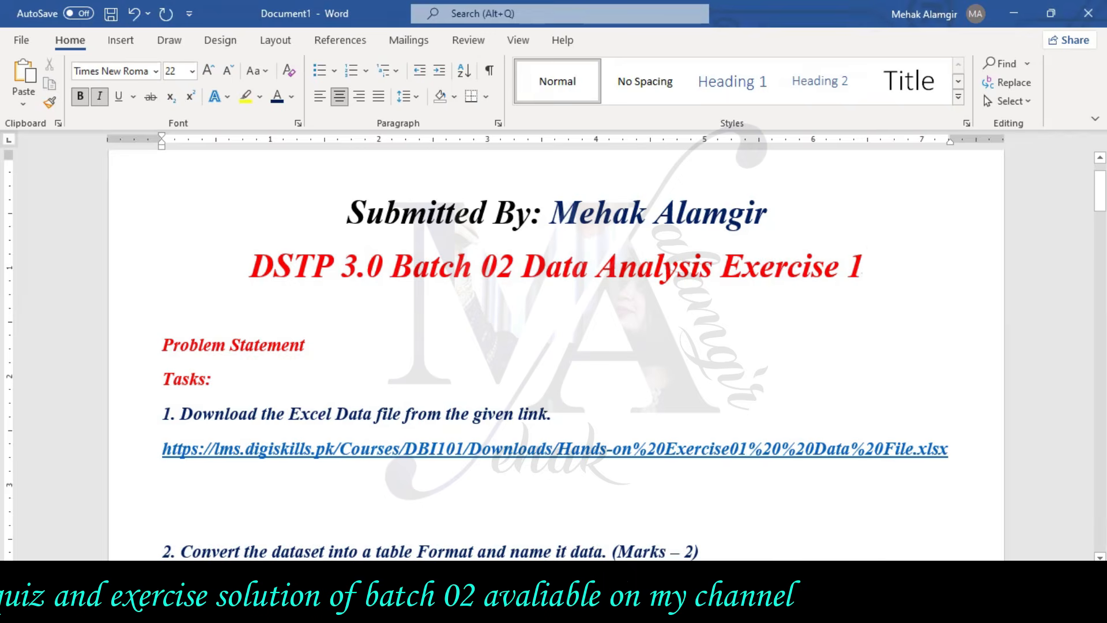
Capture a screenshot of the relatedQueries worksheet in Excel and paste it below the download link of task 1 in the Word document
scroll(556, 354, "down", 8)
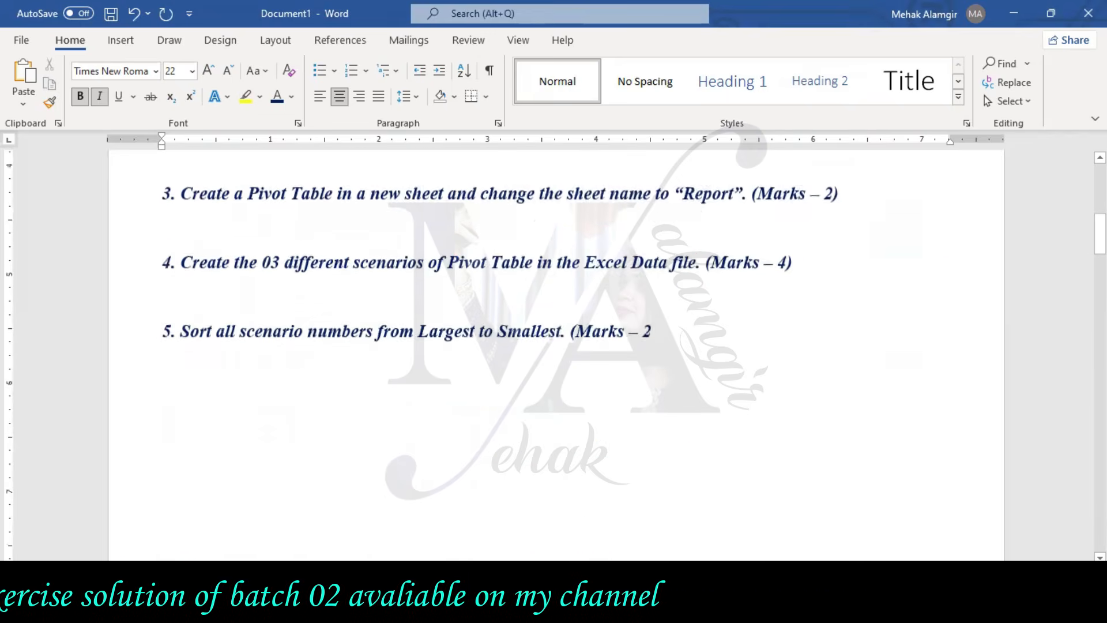
scroll(553, 355, "up", 5)
scroll(553, 355, "up", 4)
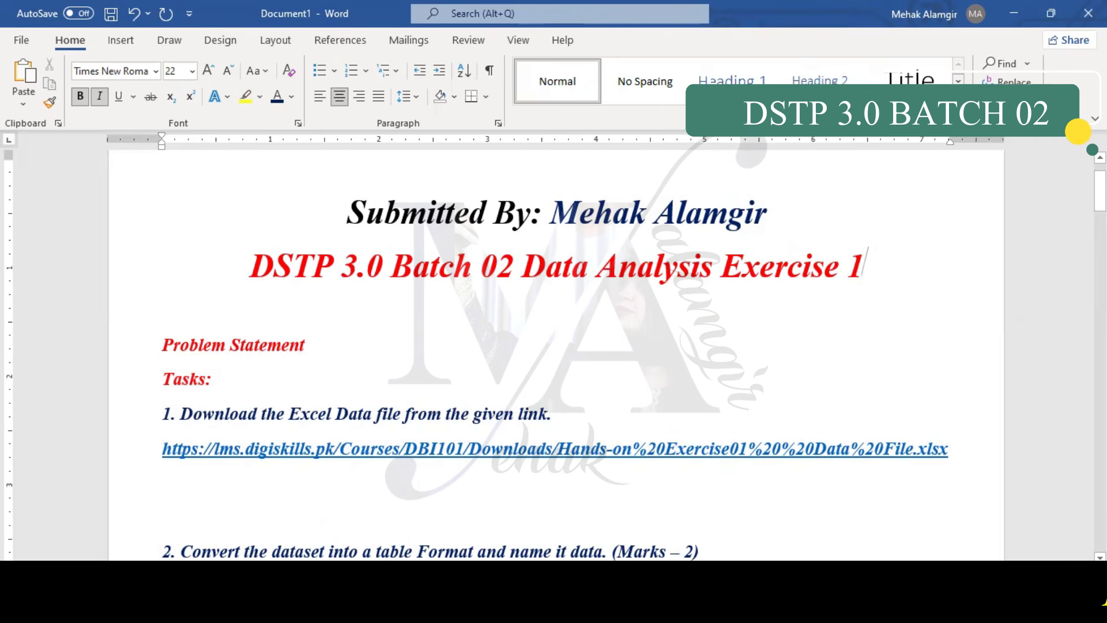
scroll(865, 259, "down", 2)
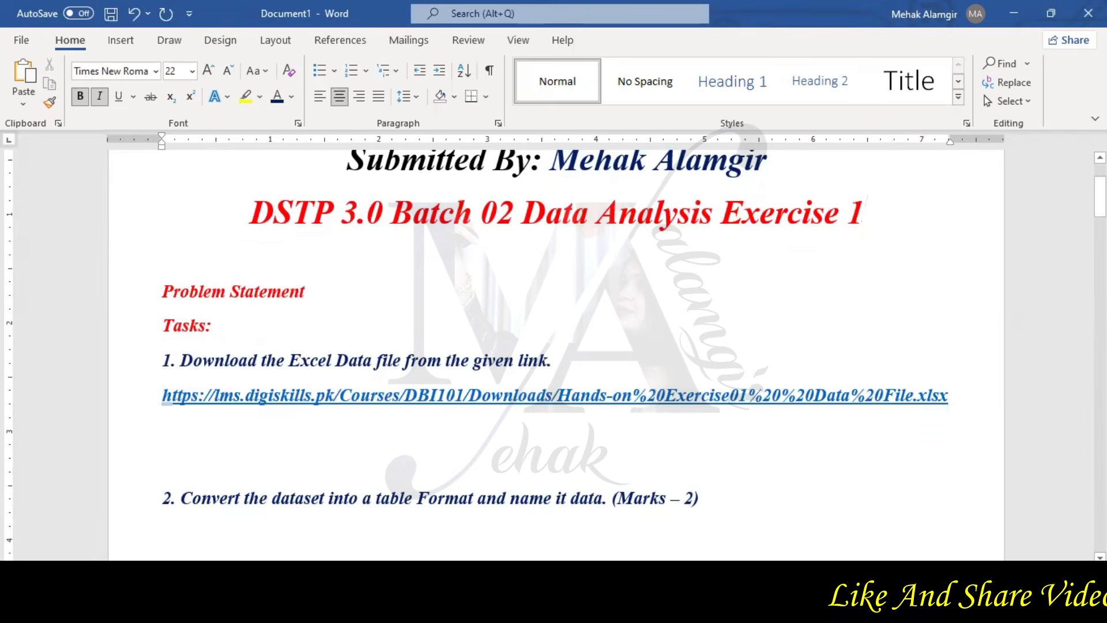
key("alt+Tab")
left_click(989, 422)
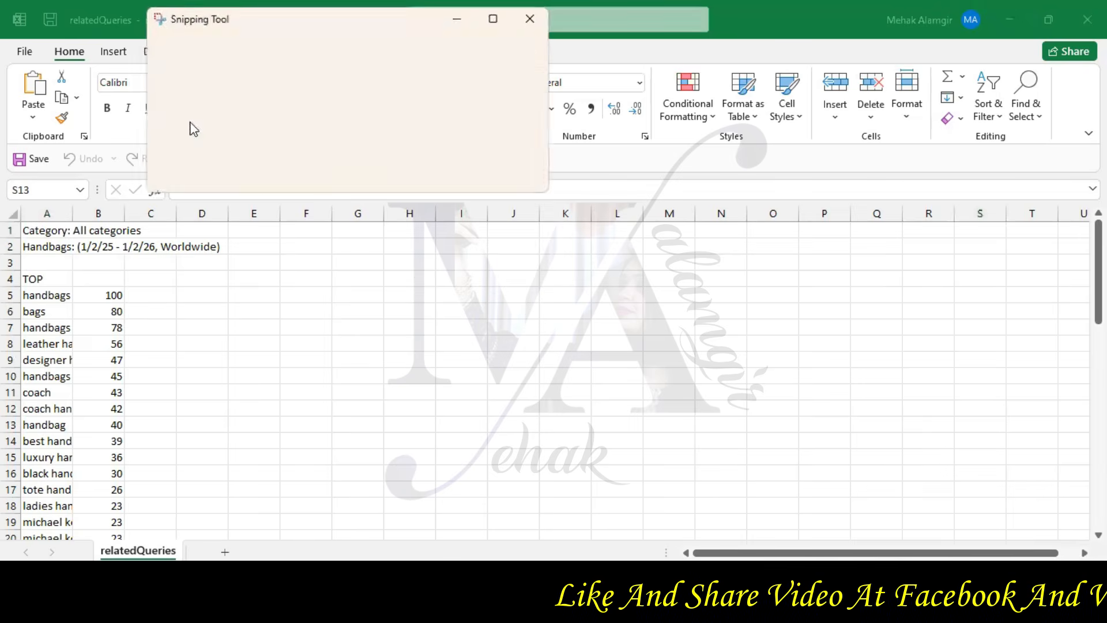
left_click(167, 50)
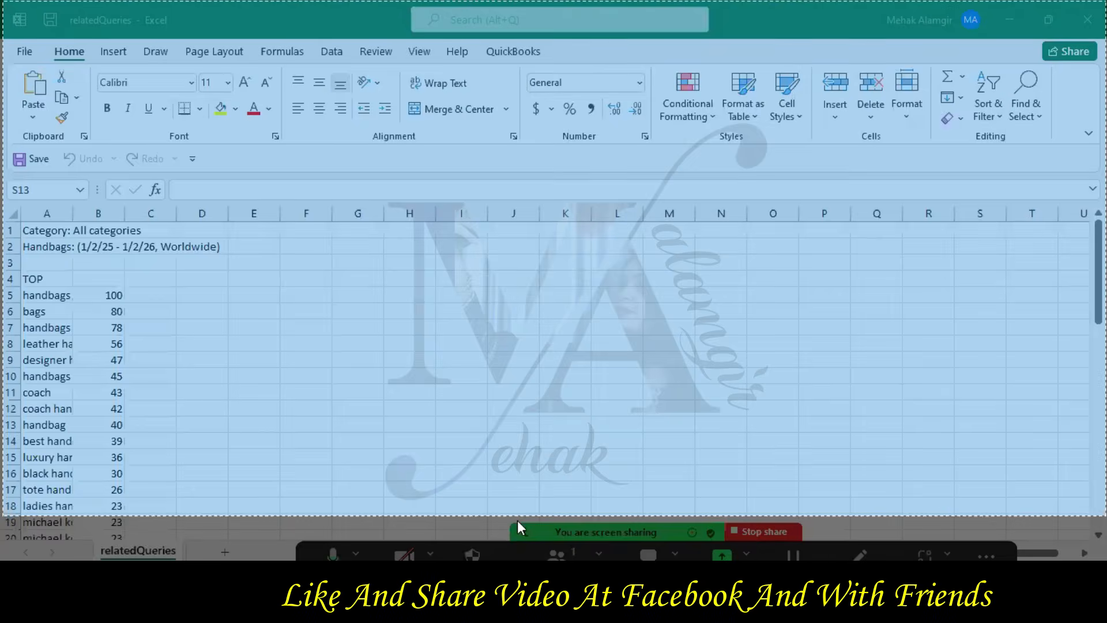
left_click(517, 520)
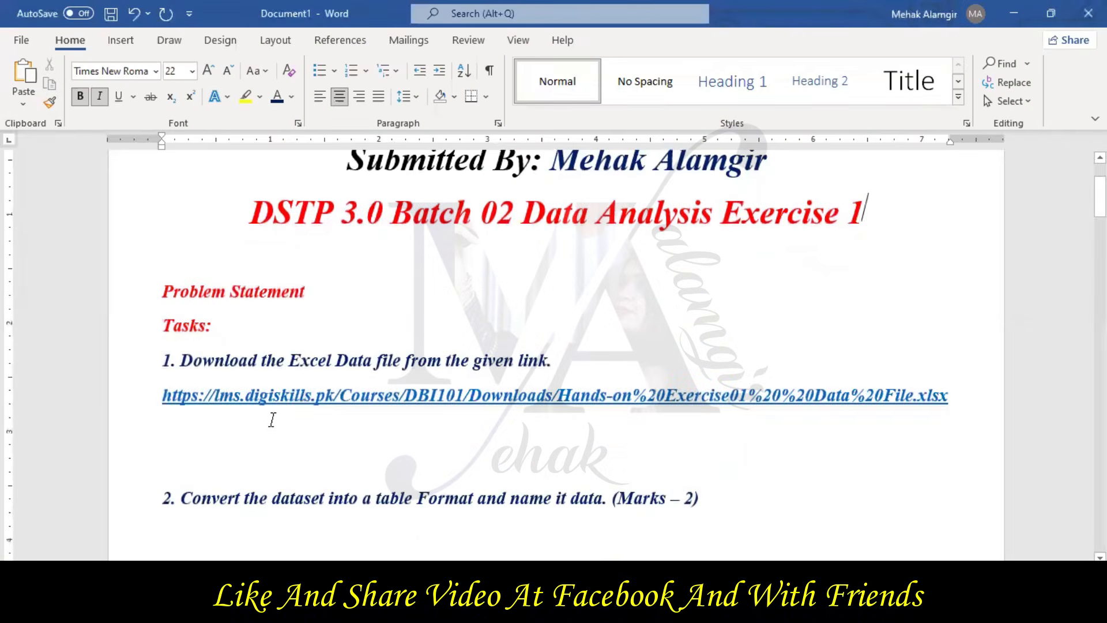
left_click(272, 420)
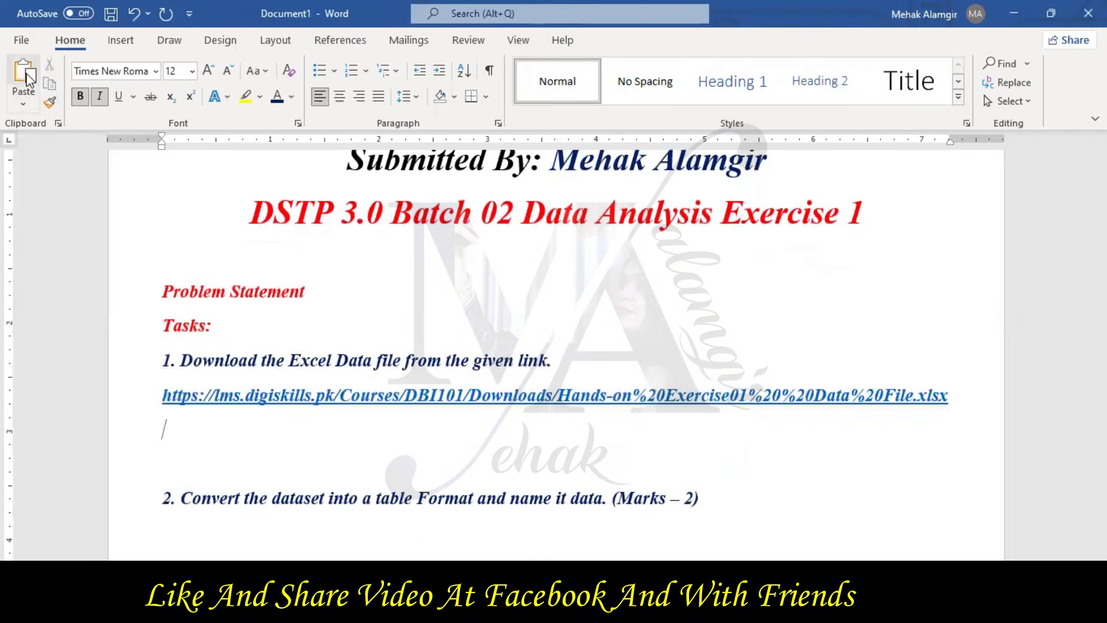
key("ctrl+v")
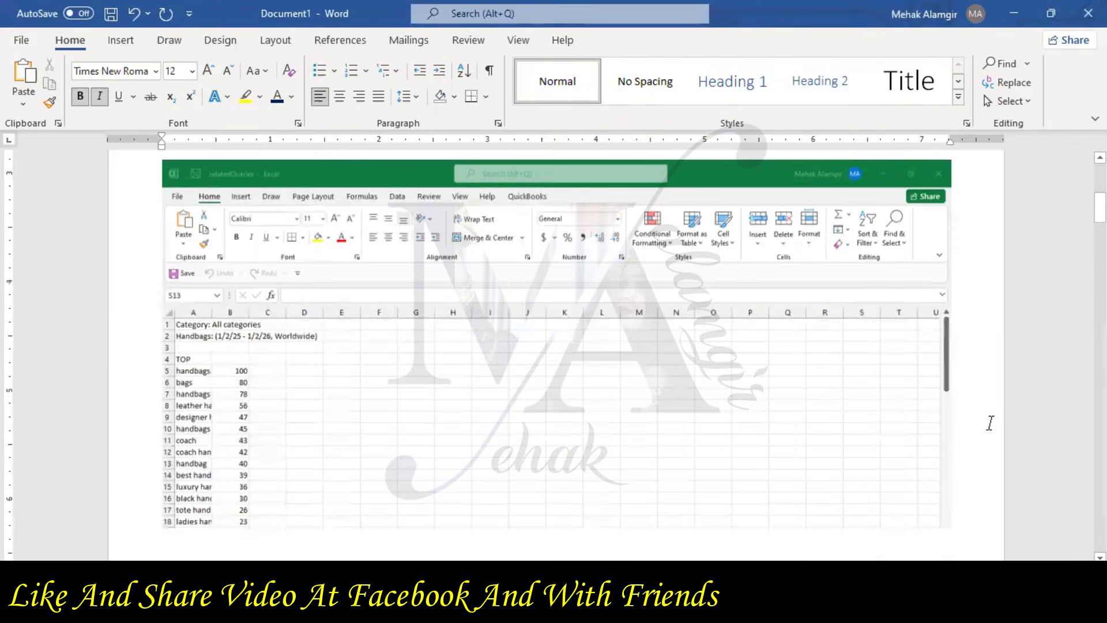
Switch to the relatedQueries workbook in Excel and start creating a table from the range A1:B56
scroll(919, 423, "down", 2)
scroll(991, 423, "down", 3)
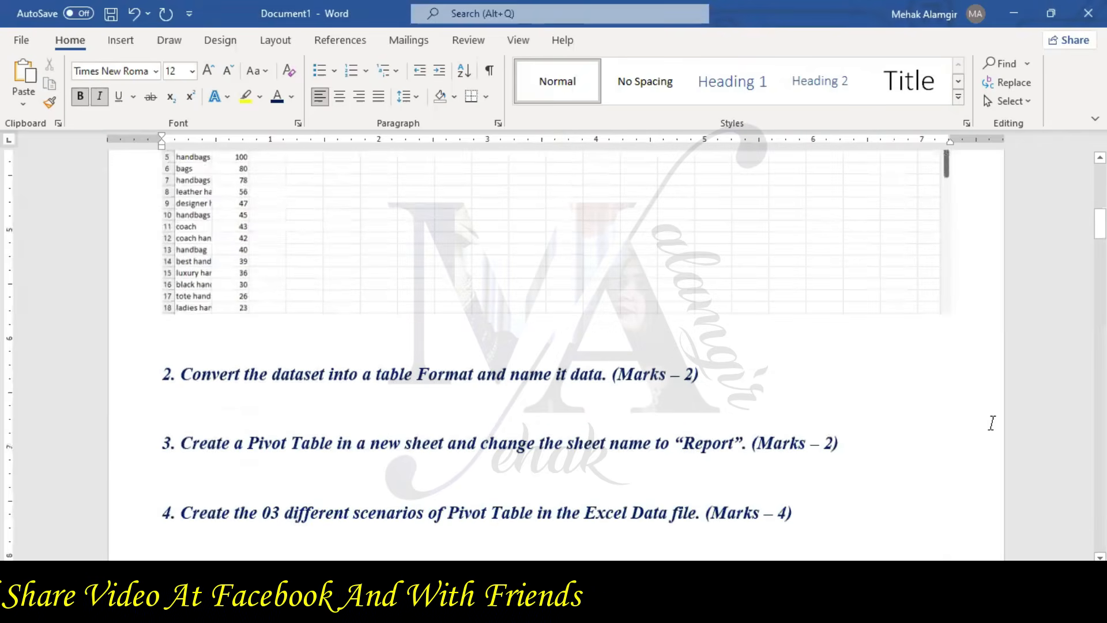
scroll(992, 423, "down", 1)
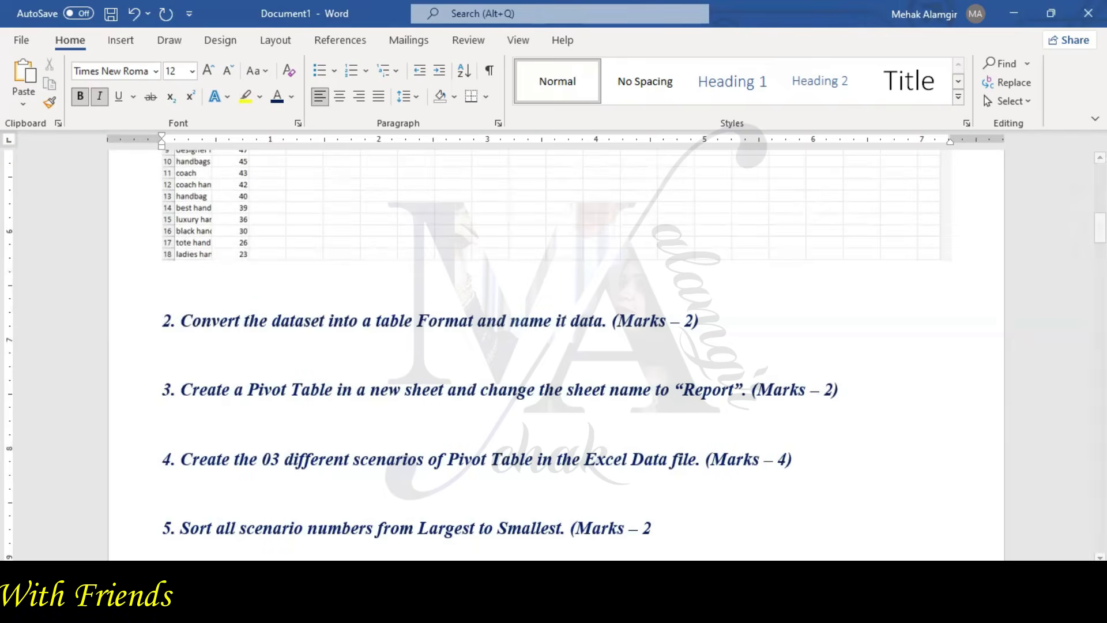
left_click(430, 605)
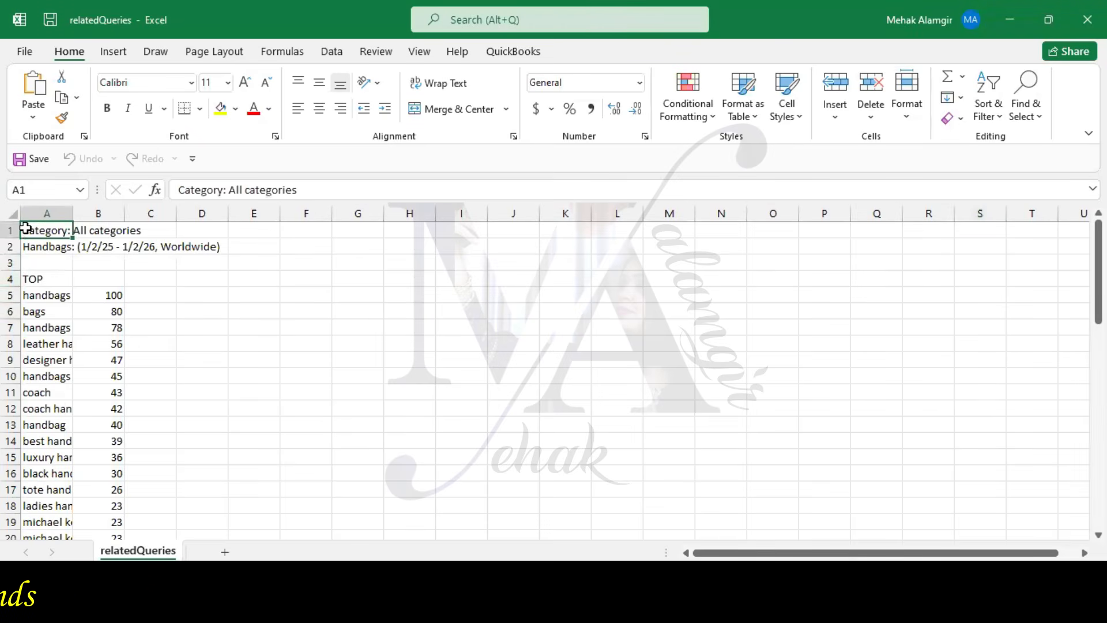
left_click_drag(25, 229, 120, 490)
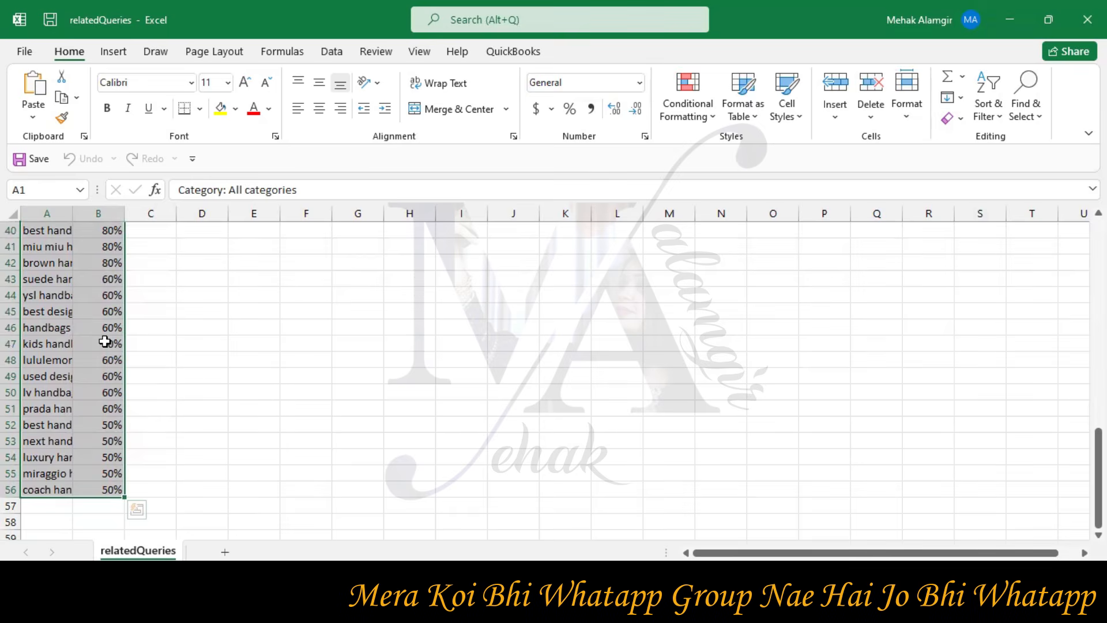
key("ctrl+t")
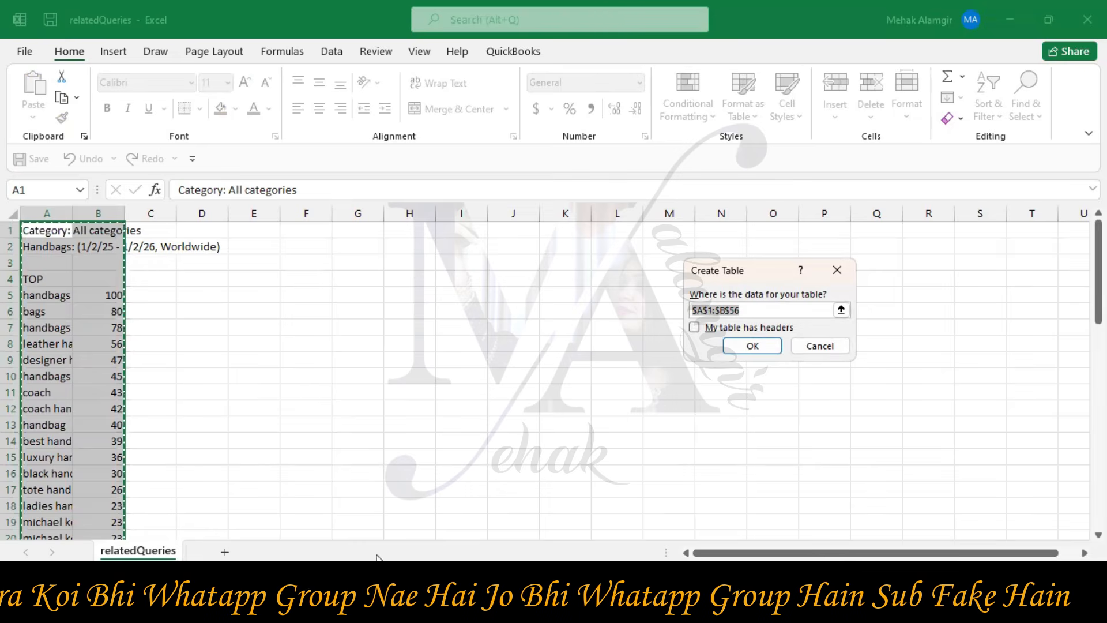
Switch to Chrome, search Google Images for "ctrl keyboard" and open the GCFGlobal picture showing the Ctrl key
left_click(392, 604)
left_click(816, 21)
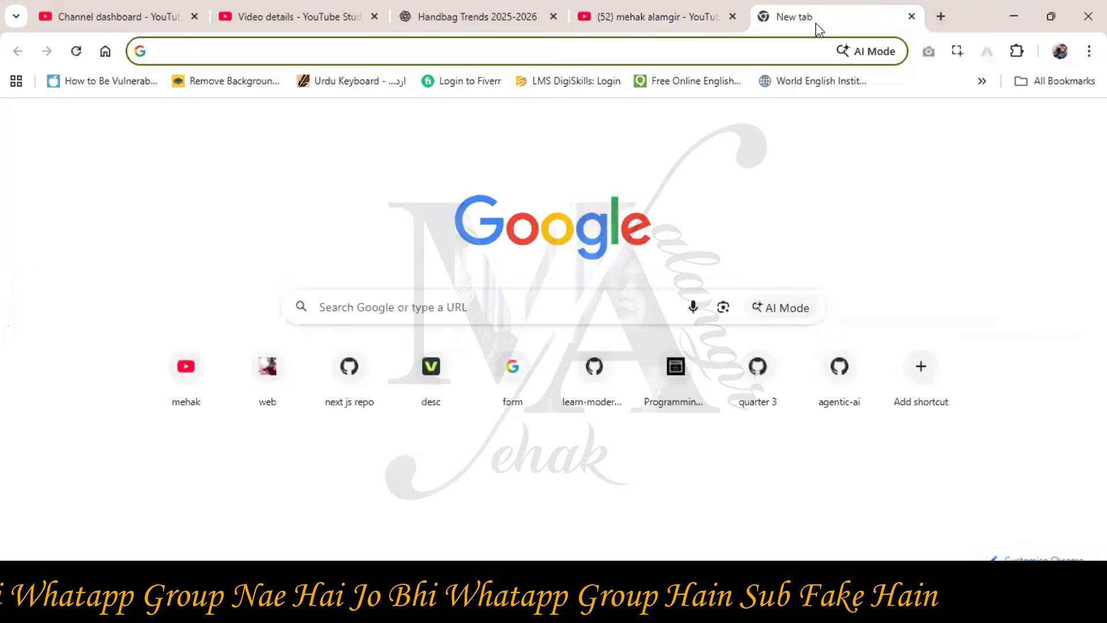
type("ctrl ke")
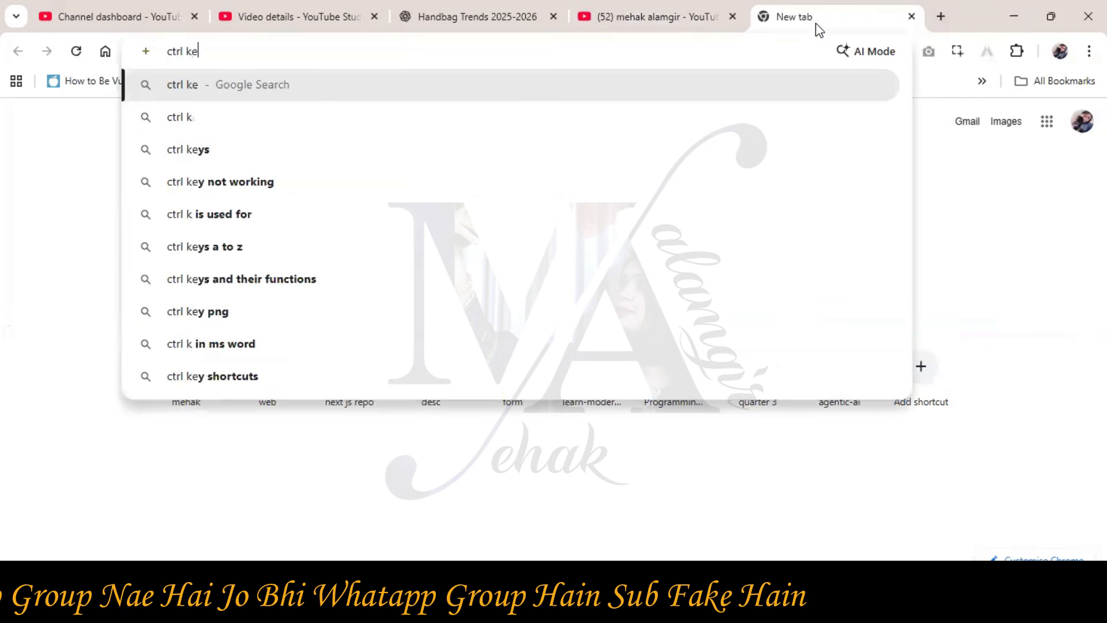
type("ybo")
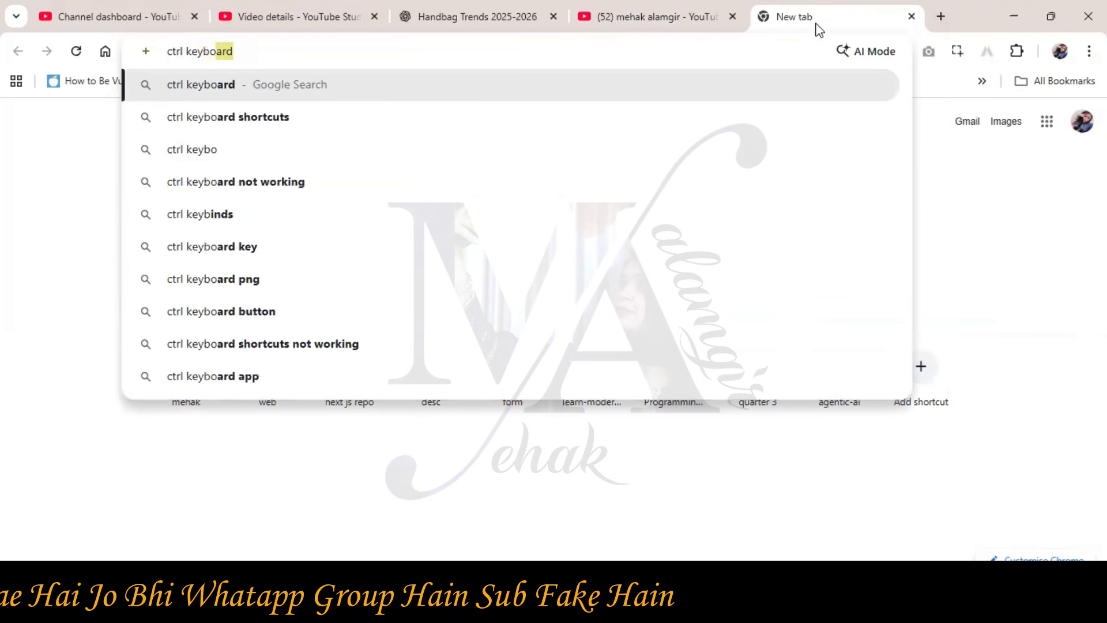
type("ar")
key("Return")
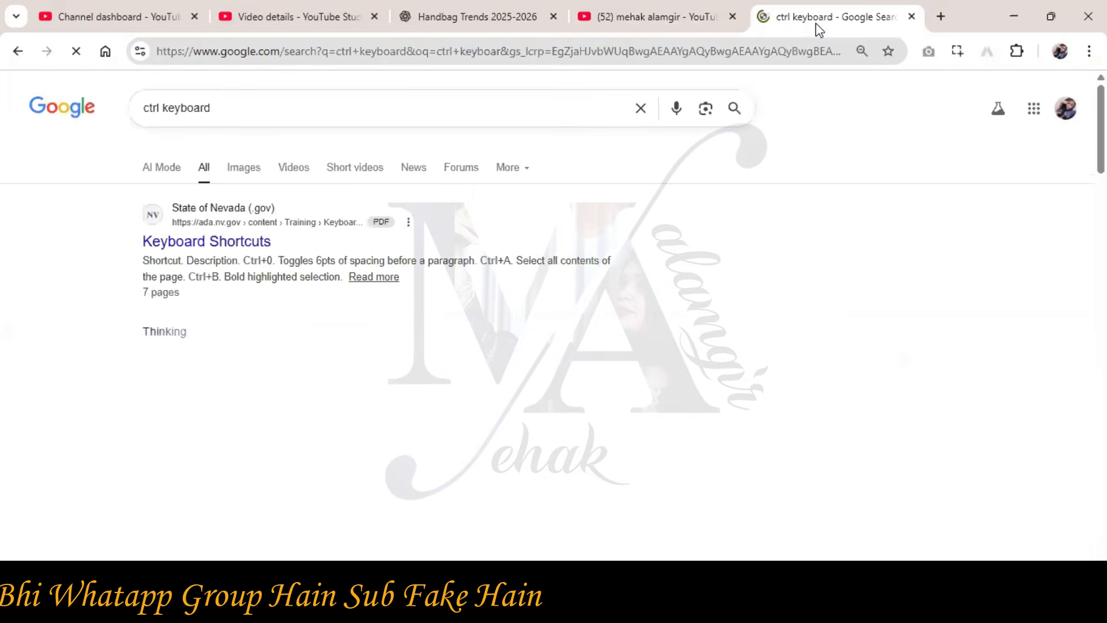
left_click(245, 167)
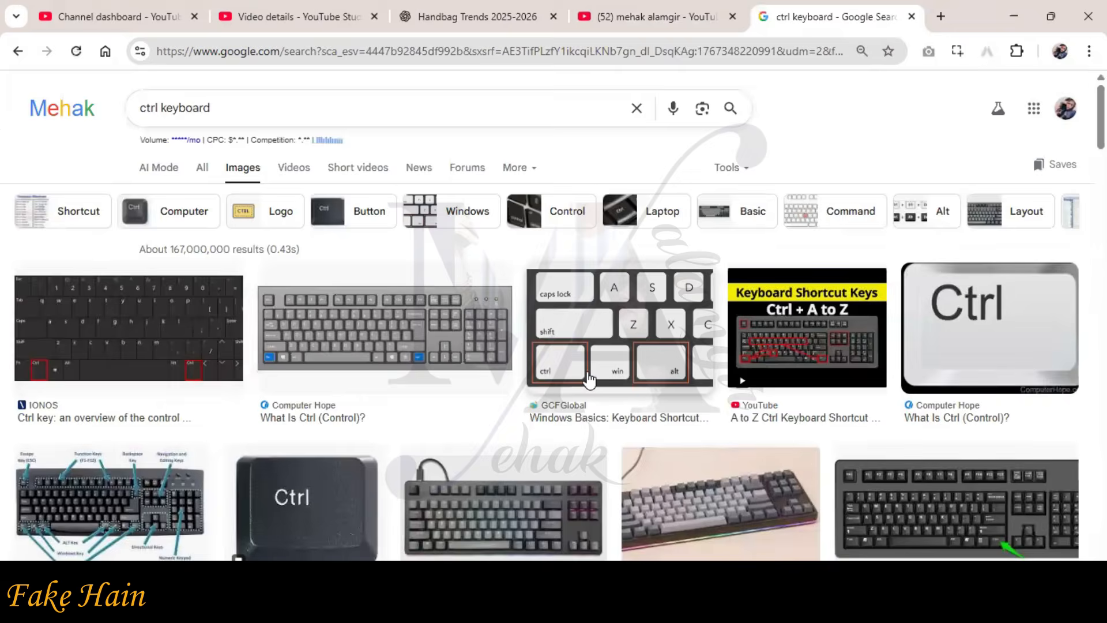
left_click(588, 379)
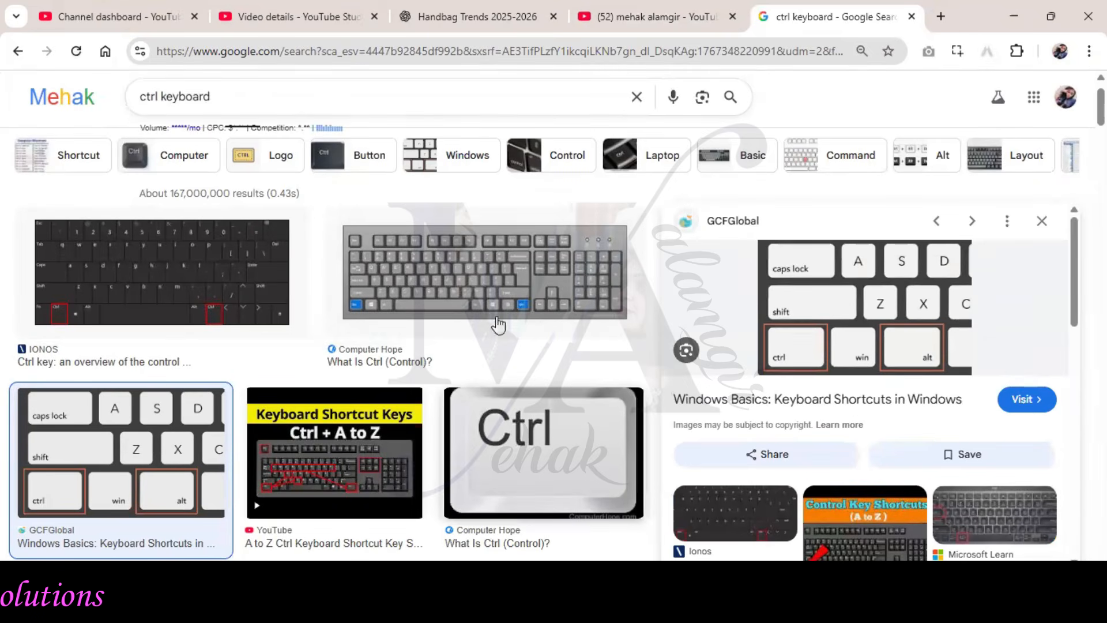
Change the Google image search to "ctrl t"
left_click(234, 99)
left_click_drag(147, 96, 163, 97)
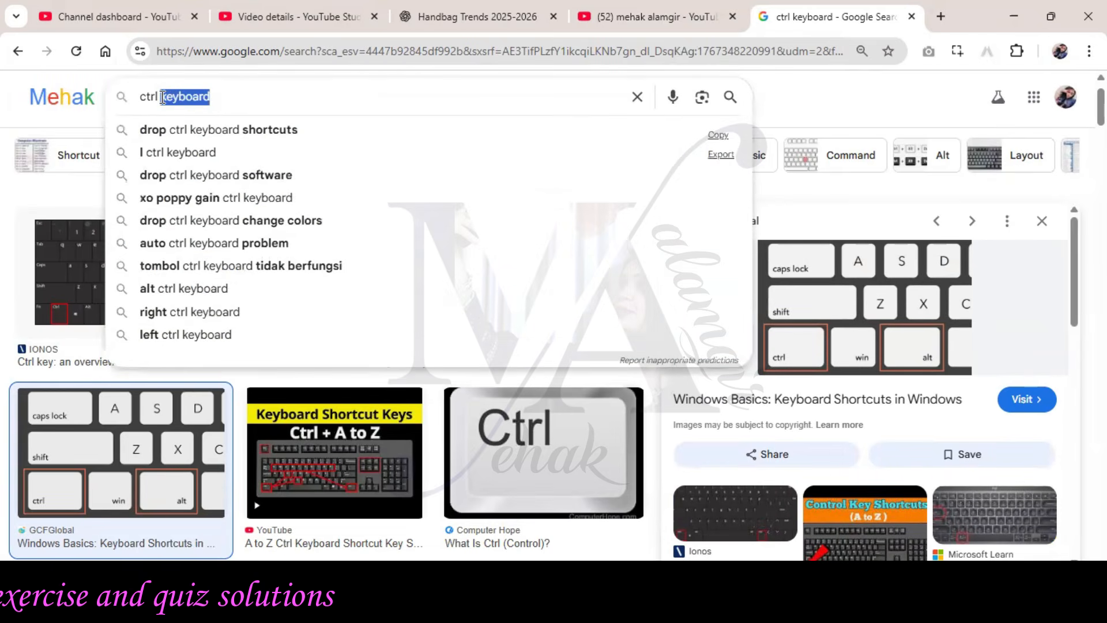
type("trl t")
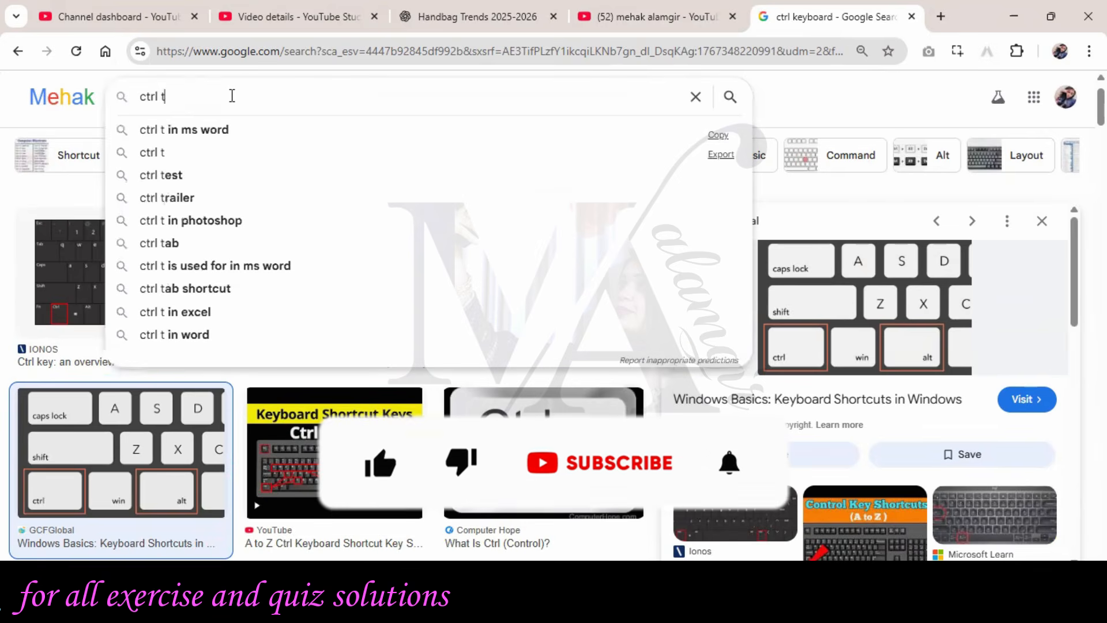
key("Return")
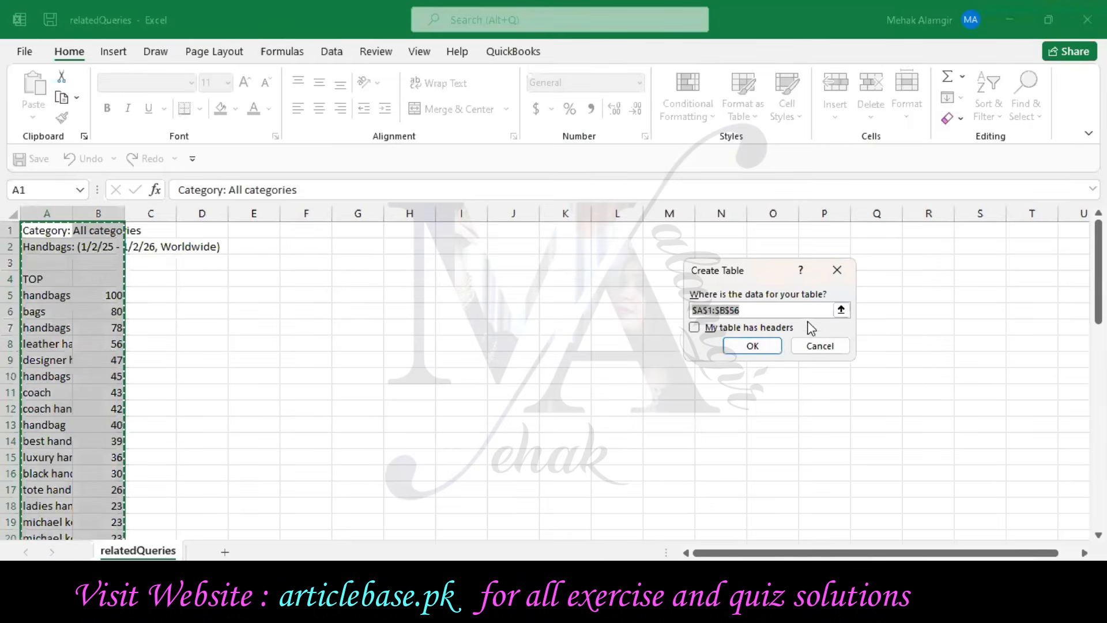
Create the Excel table from A1:B56 with headers, capturing a screenshot of the Create Table settings before confirming
left_click(696, 327)
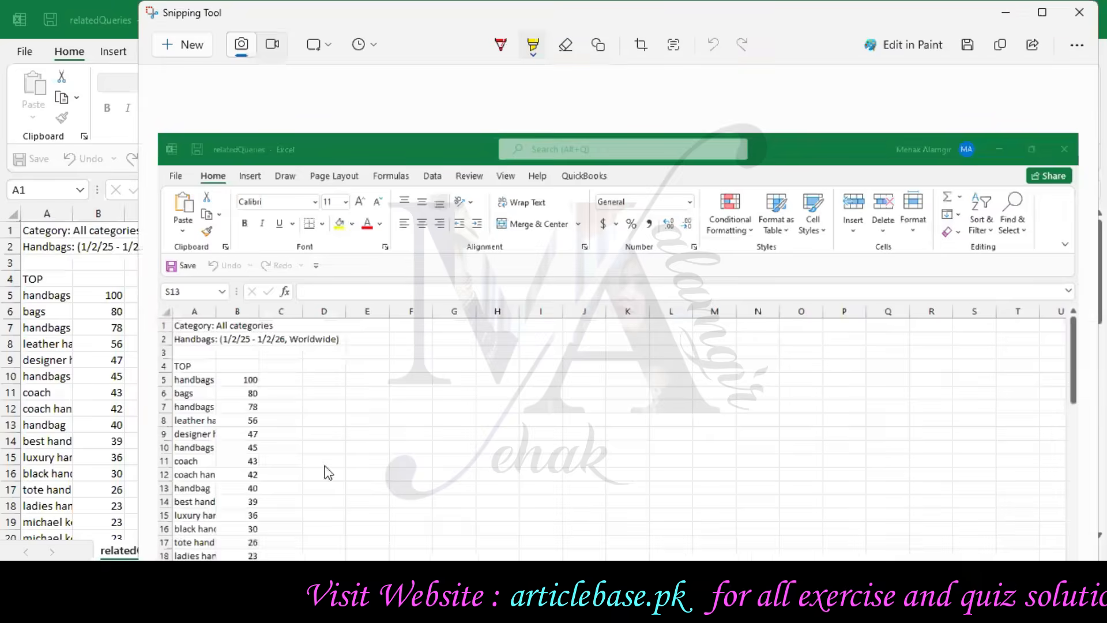
left_click(184, 45)
left_click_drag(7, 2, 1106, 524)
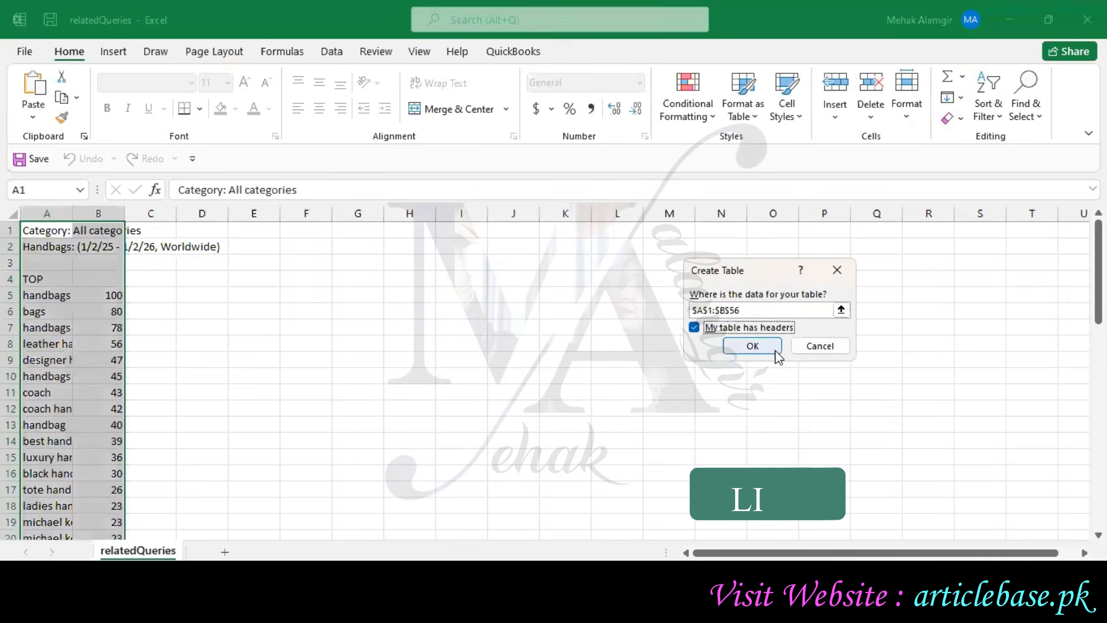
left_click(775, 349)
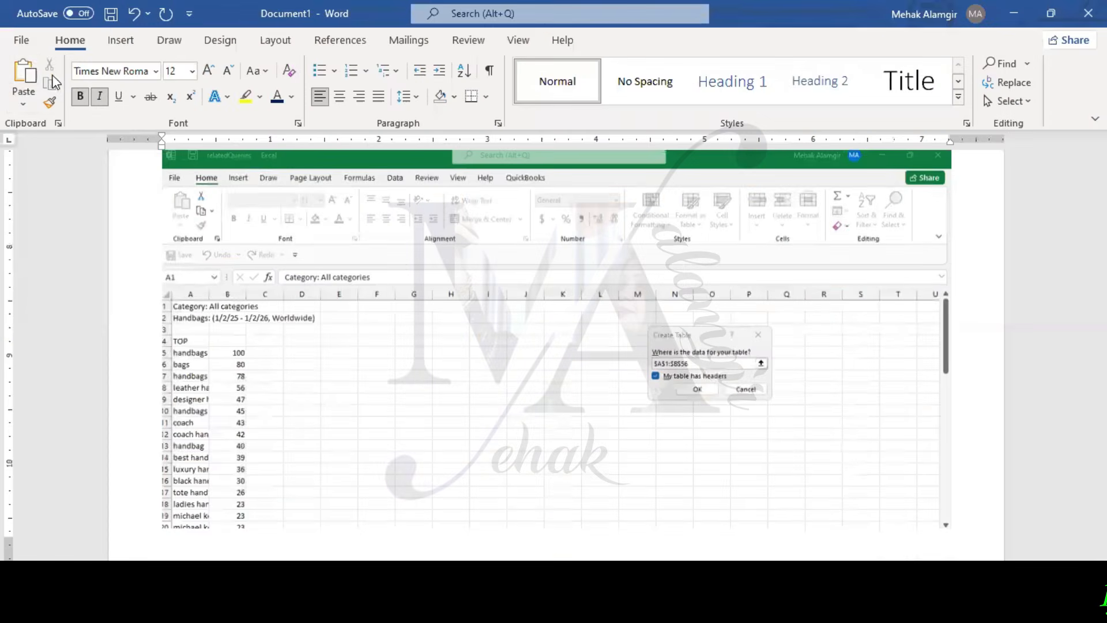
Paste the screenshot of the formatted table into the Word document above task 3
left_click(24, 72)
scroll(1001, 473, "down", 4)
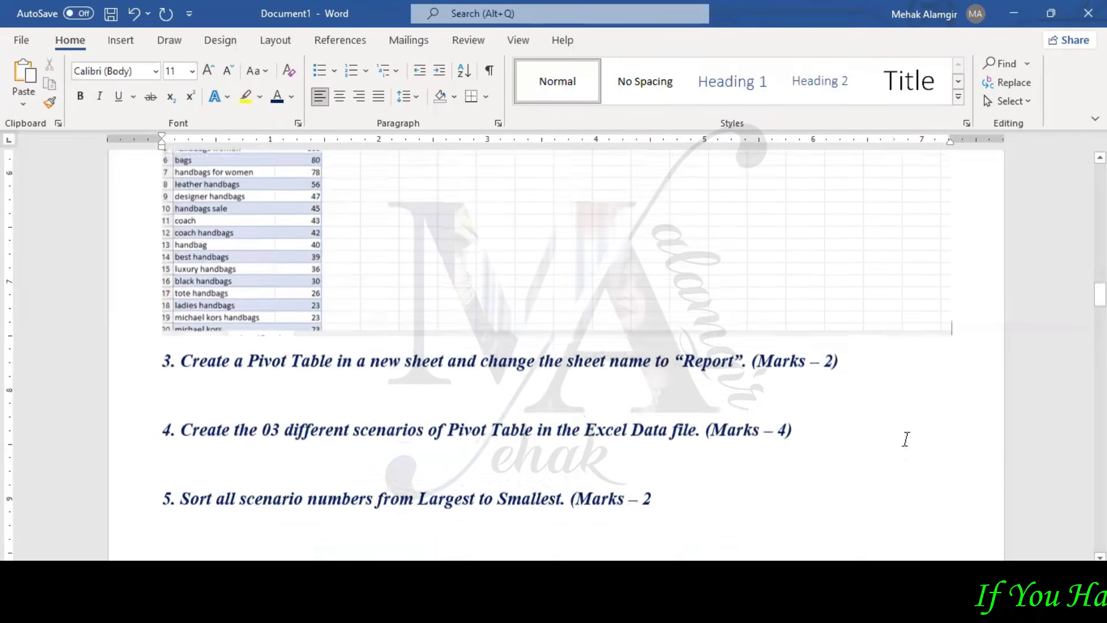
scroll(473, 363, "down", 1)
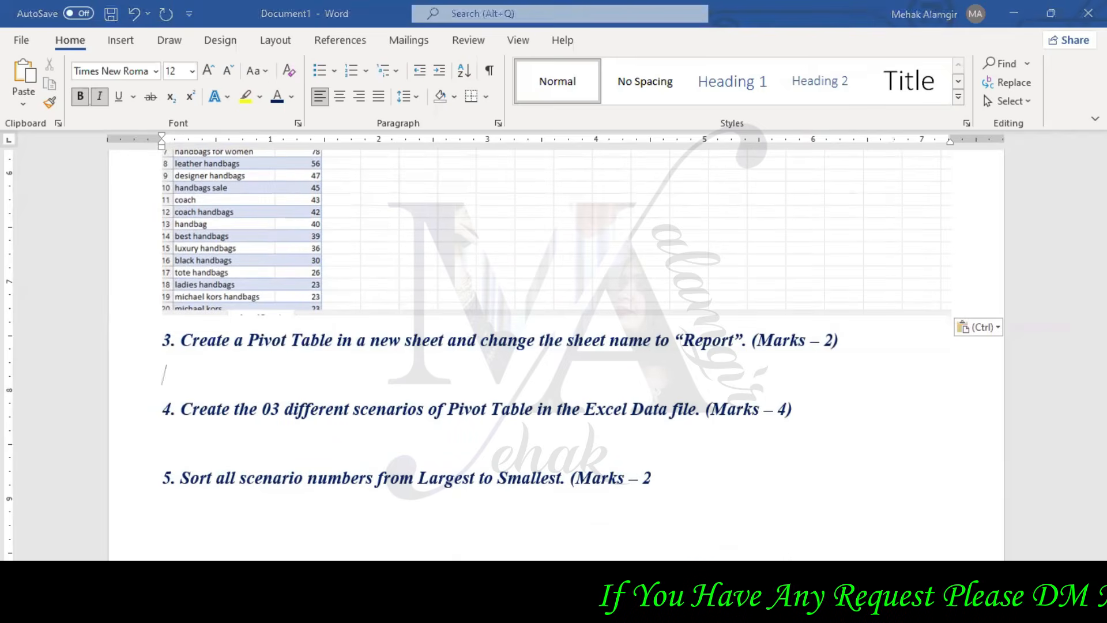
Switch to the Excel workbook and try to rename the table to "data"
left_click(360, 604)
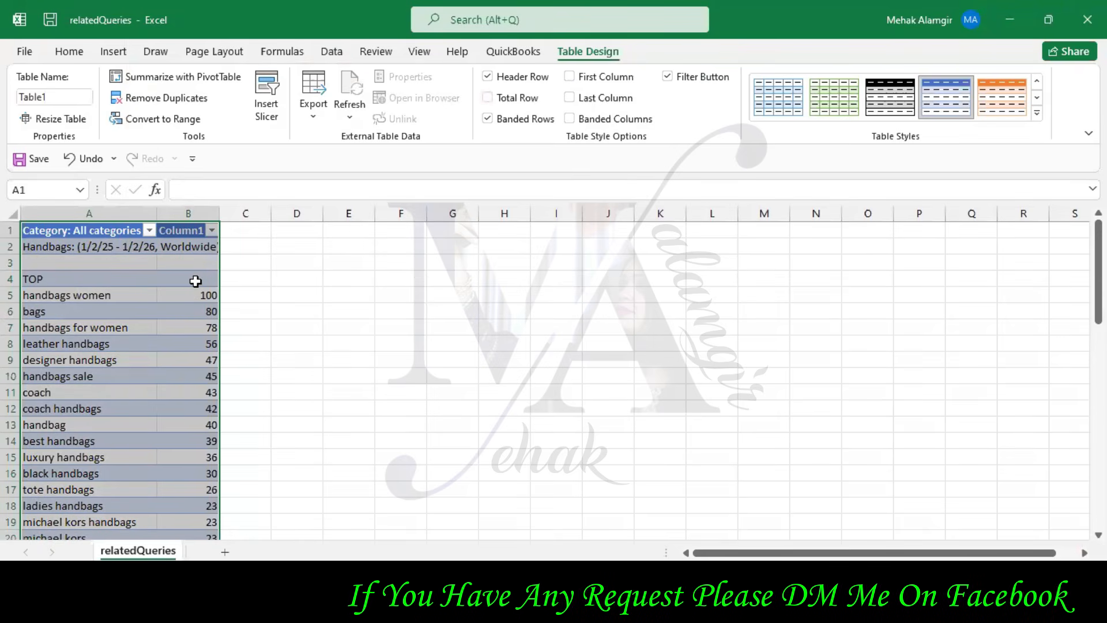
left_click(46, 98)
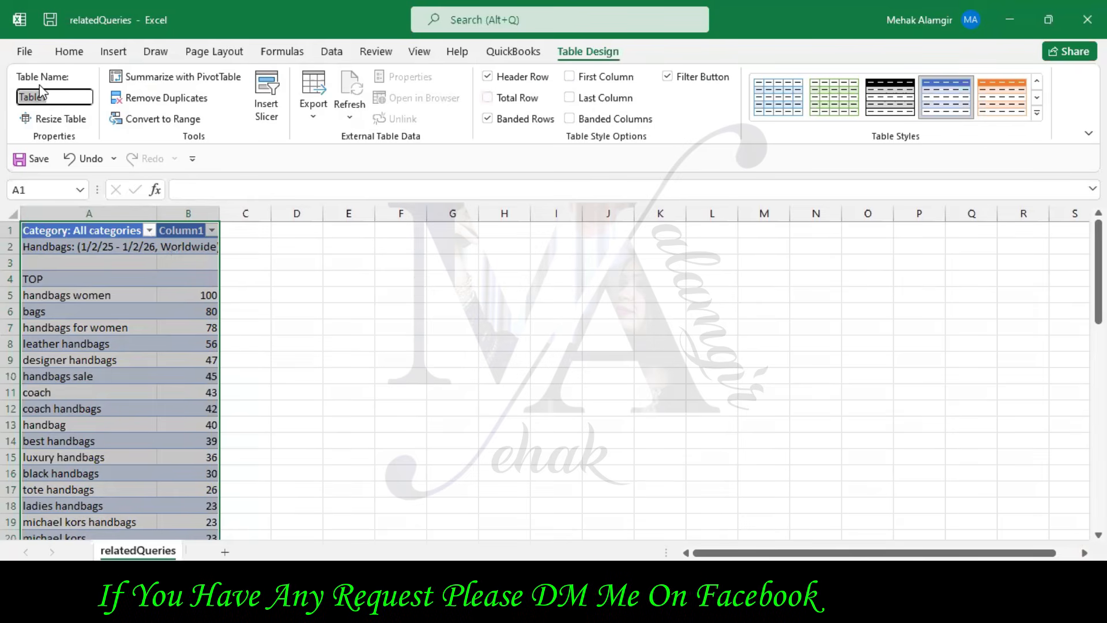
type("data")
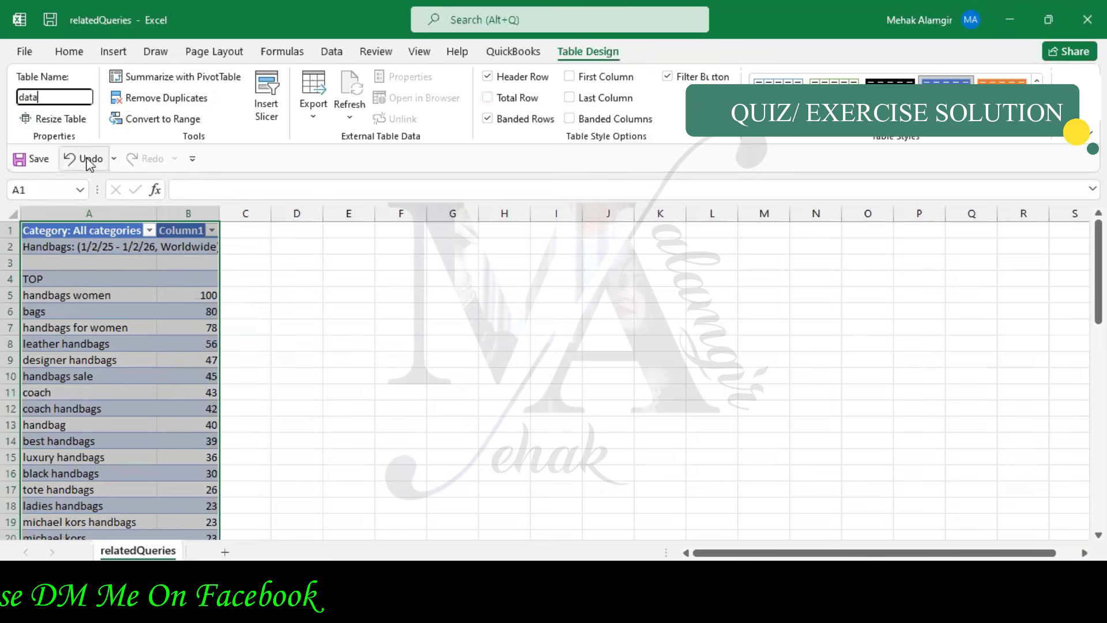
Start inserting a PivotTable based on the handbags table as its table or range source
left_click(113, 52)
left_click(50, 119)
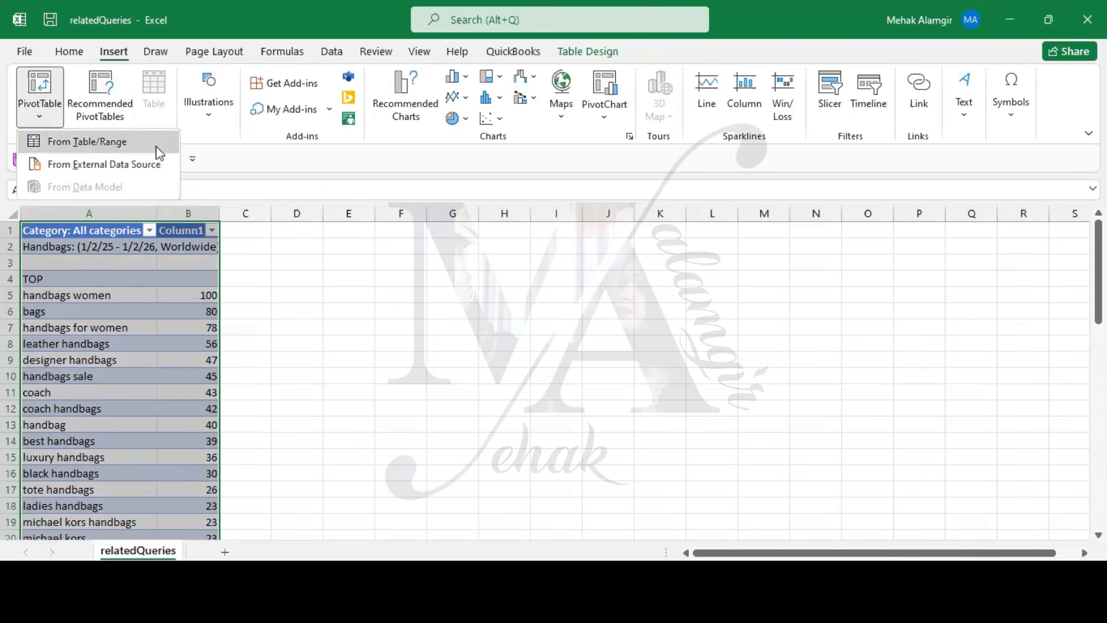
left_click(87, 141)
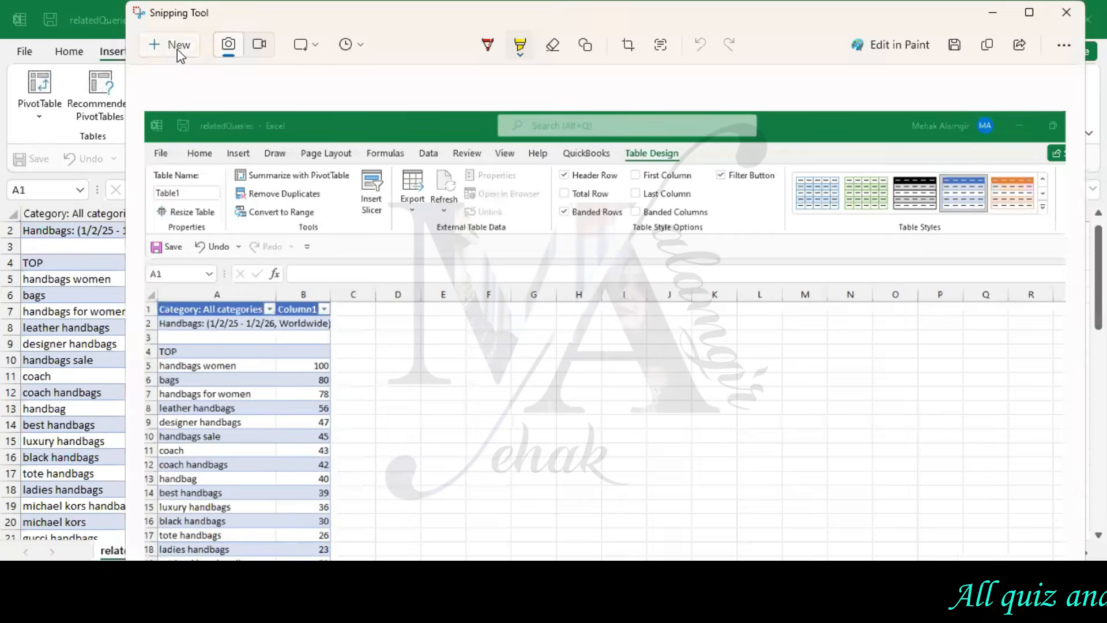
Paste a screenshot of the PivotTable settings under task 3 in Word, and create the PivotTable in a new worksheet
left_click(178, 54)
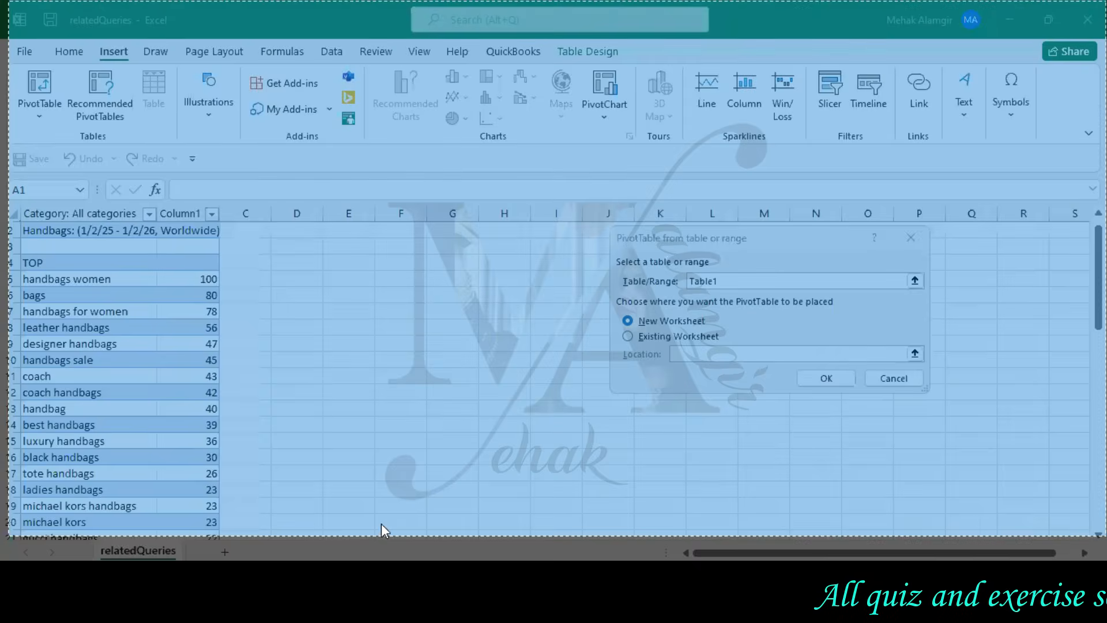
left_click(383, 530)
left_click(272, 393)
key("ctrl+v")
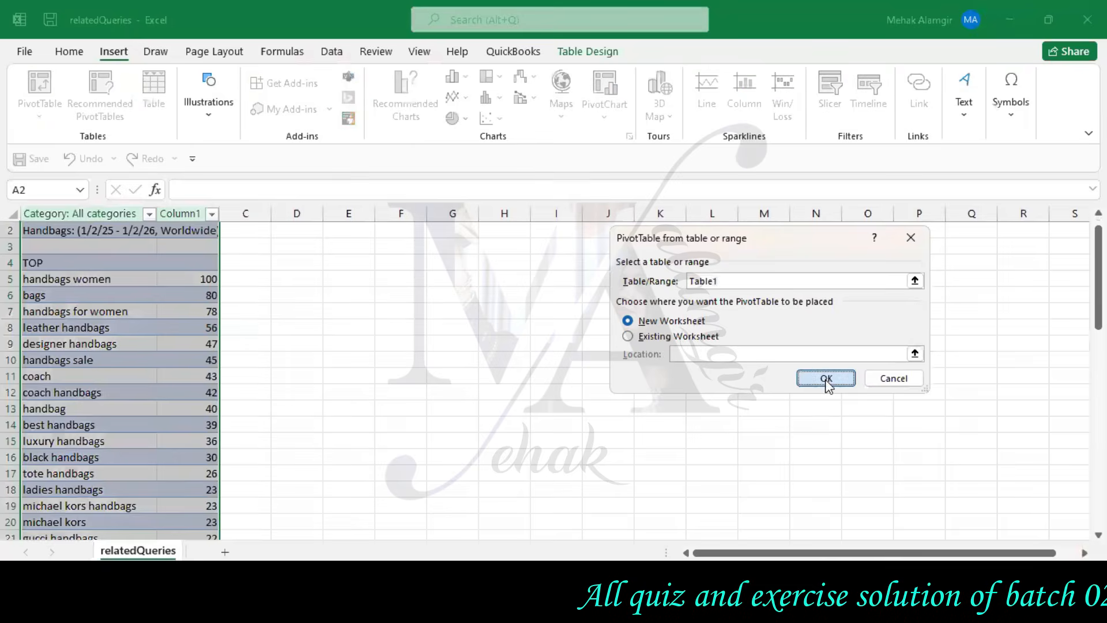
left_click(826, 377)
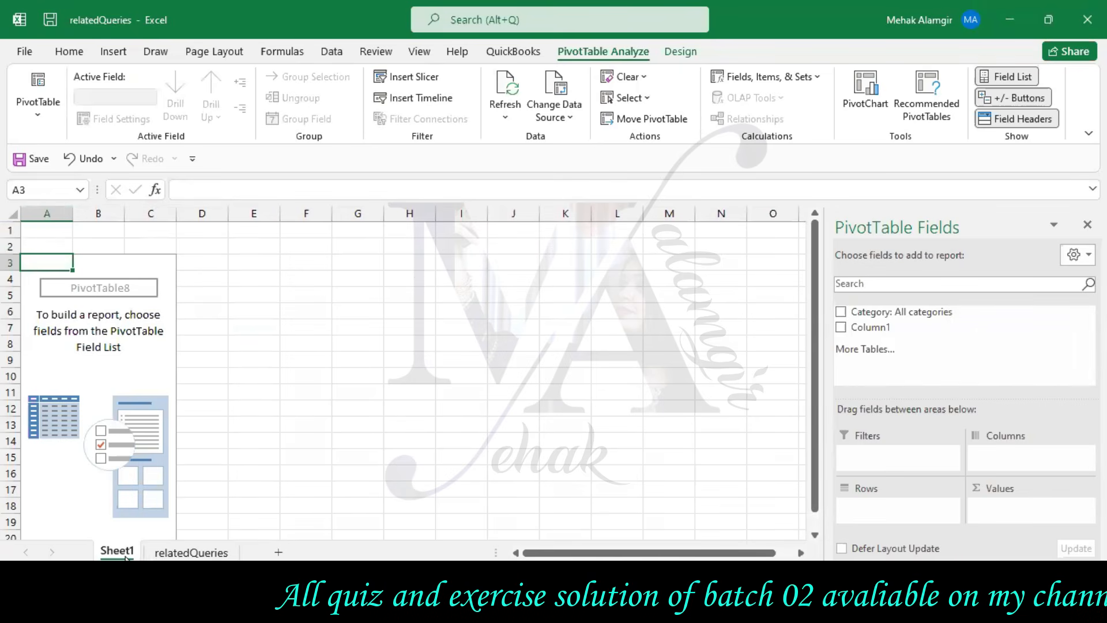
Rename the new PivotTable worksheet to "Report", checking the required name in Word, and select the empty PivotTable
right_click(124, 555)
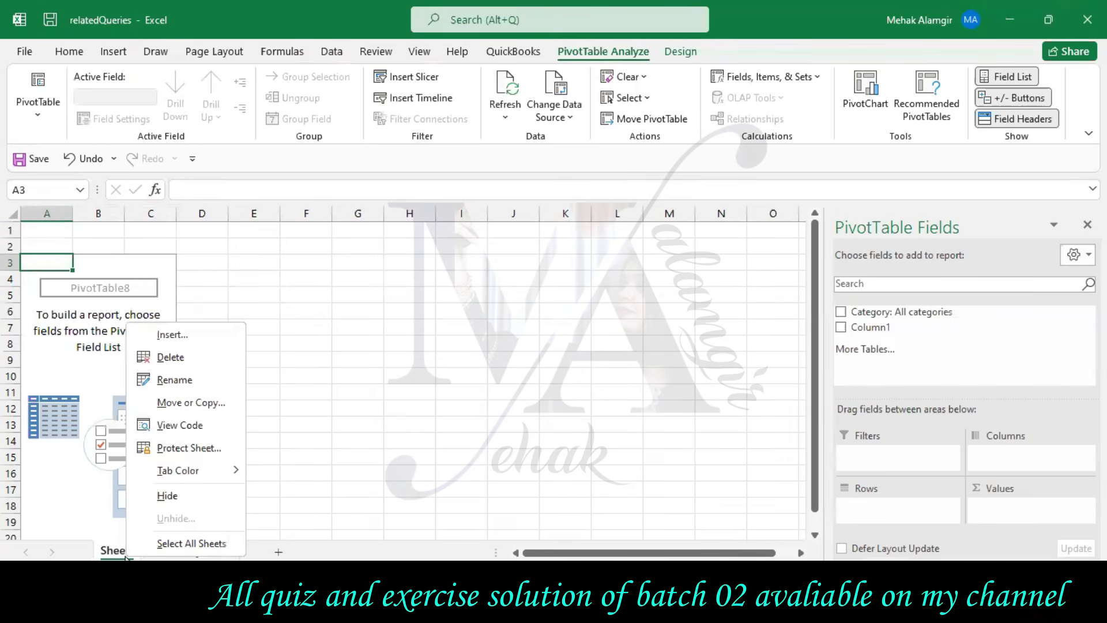
left_click(225, 381)
type("report")
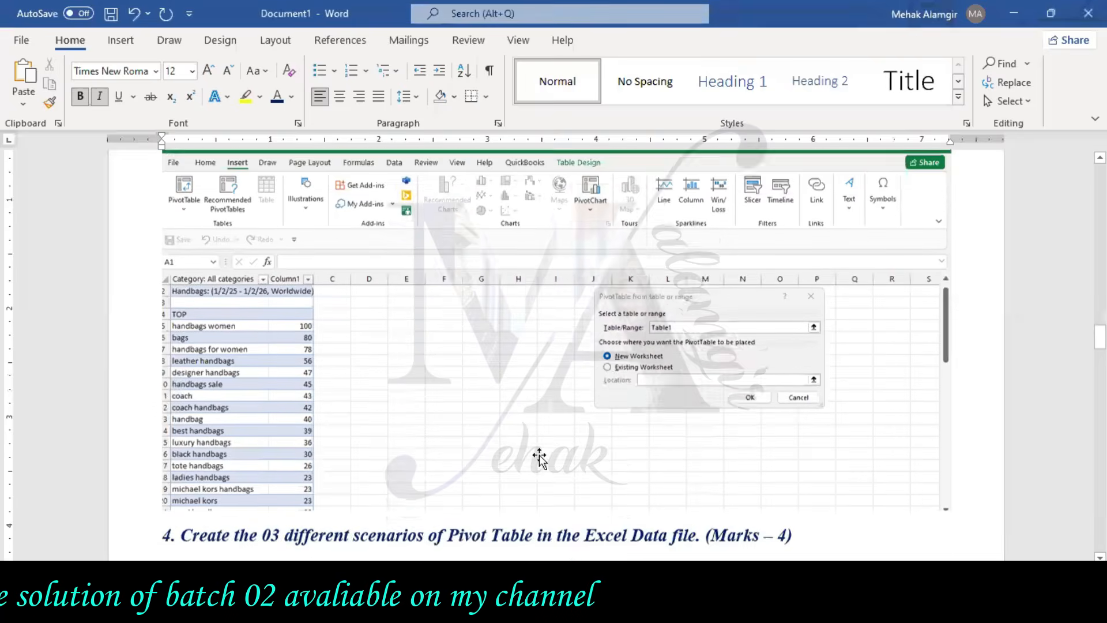
scroll(539, 459, "up", 15)
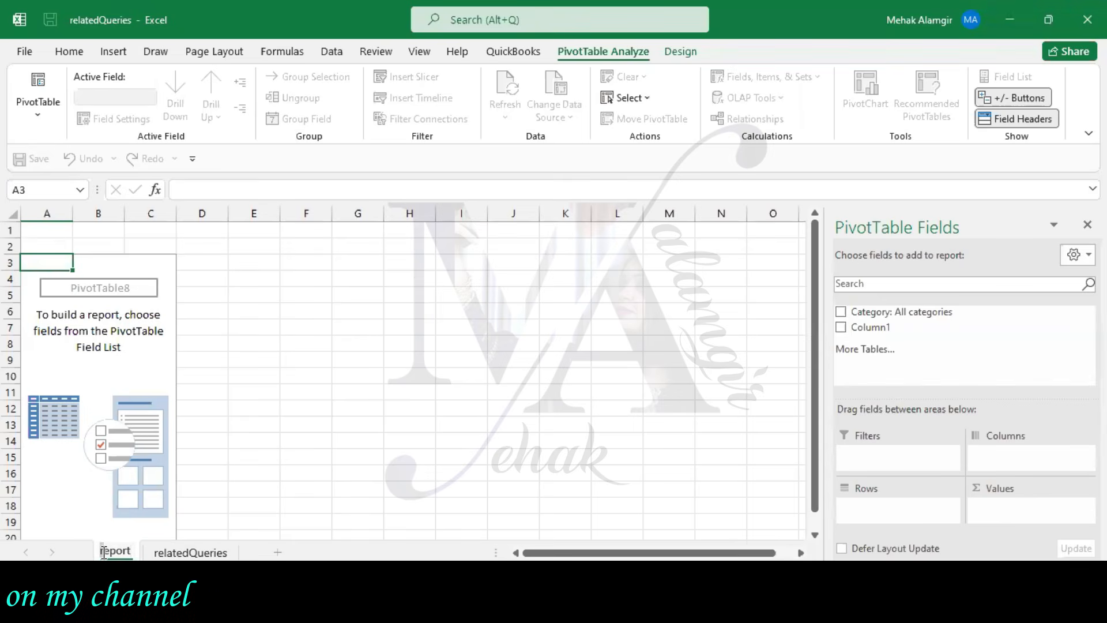
left_click(375, 516)
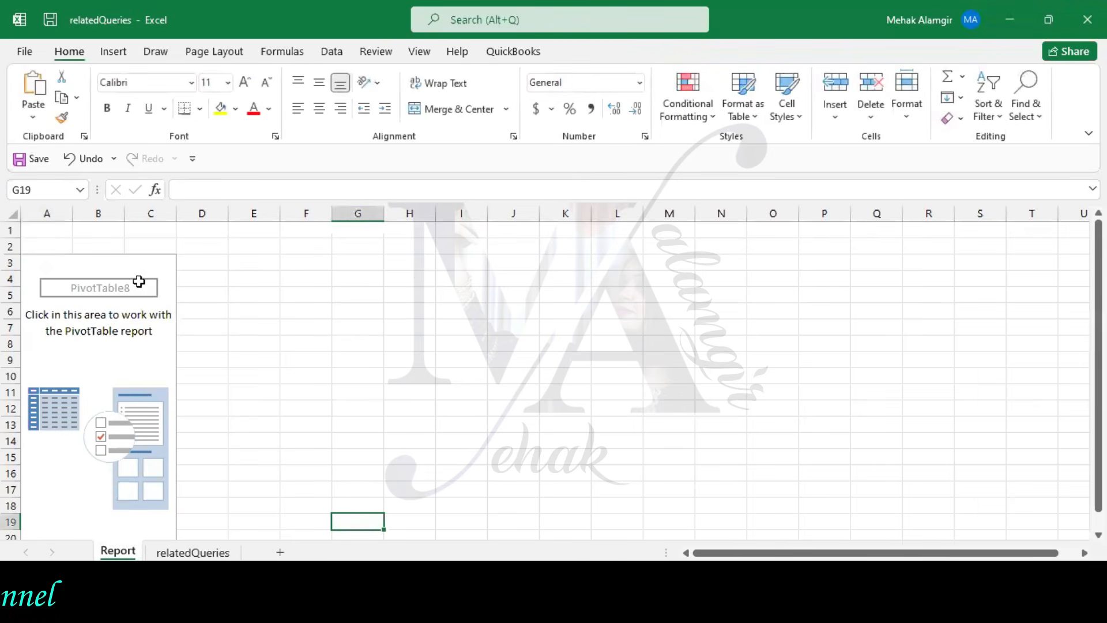
left_click(139, 281)
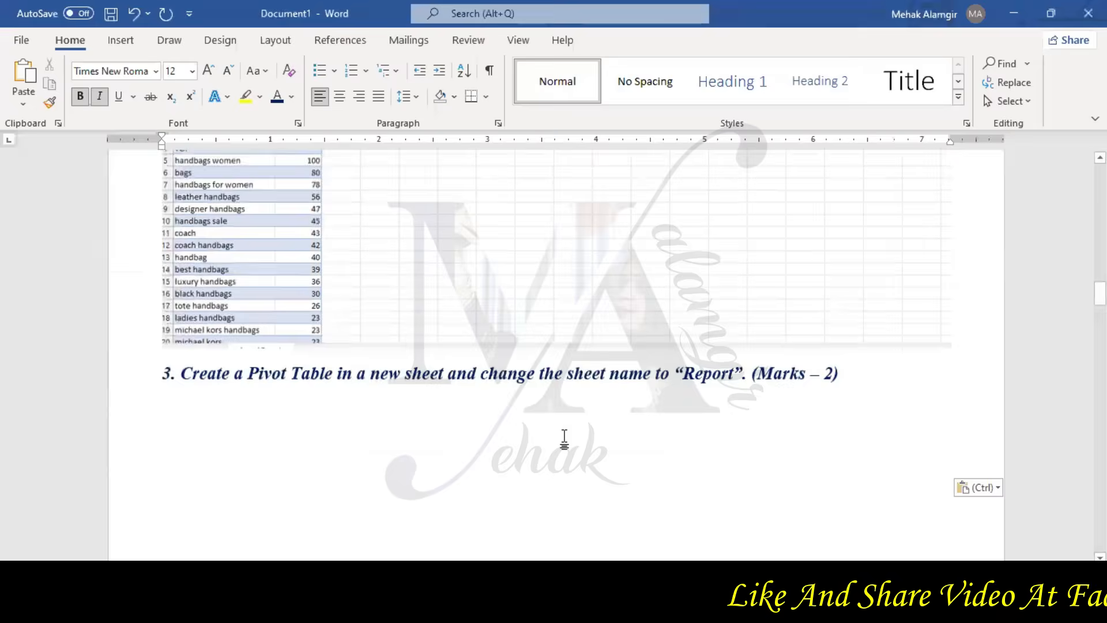
Switch to Word, add a blank line after the task 3 screenshot, and place the cursor below the task 4 heading
scroll(563, 440, "down", 2)
scroll(763, 407, "down", 4)
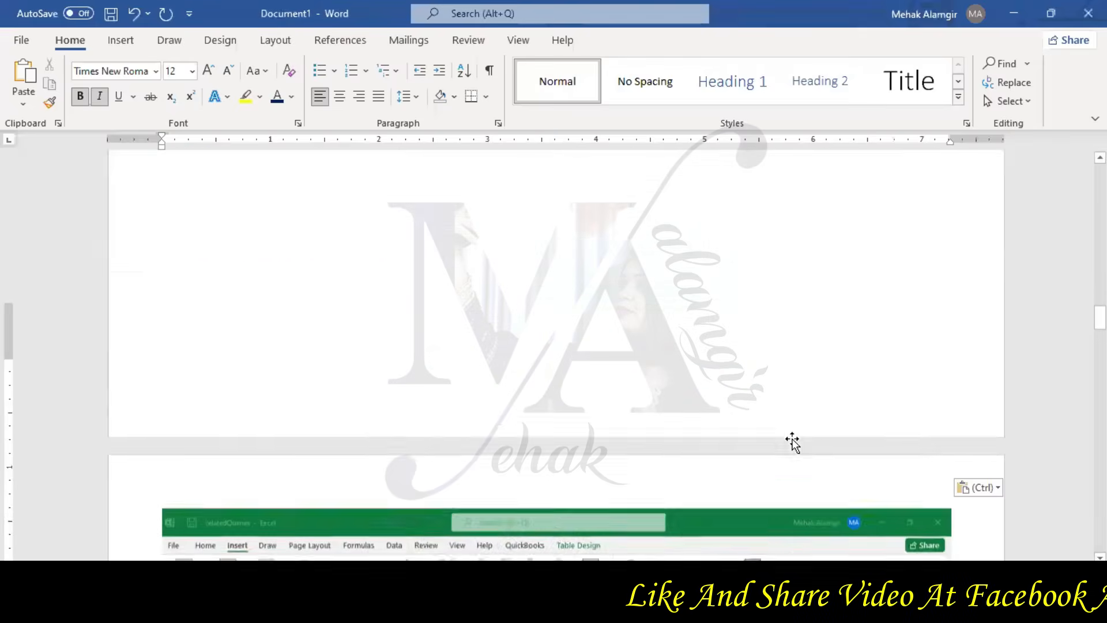
scroll(793, 440, "down", 6)
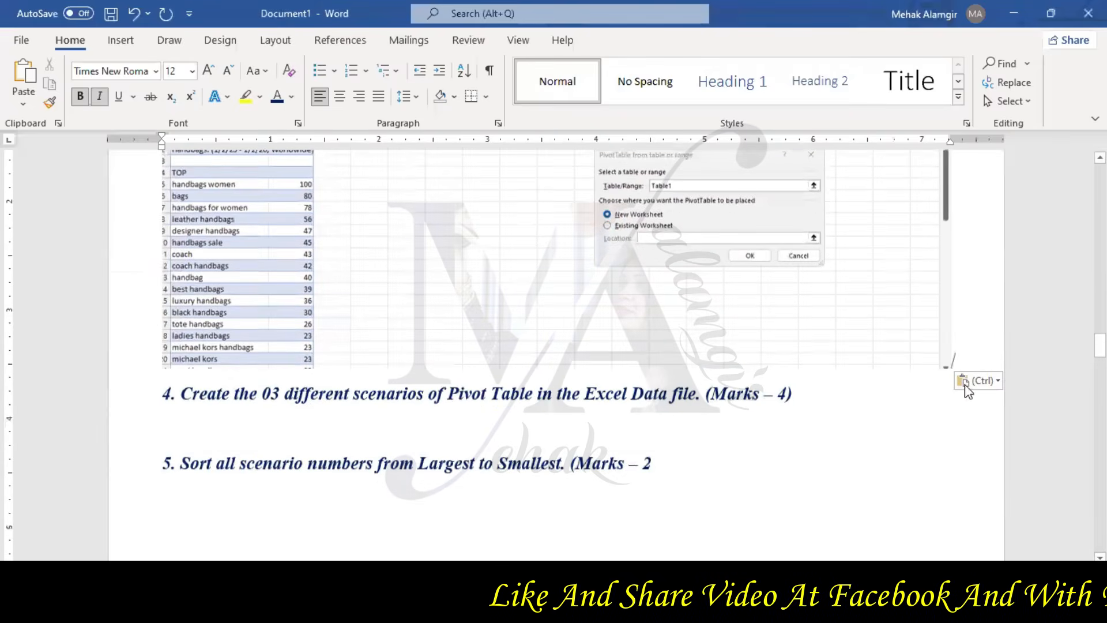
key("Return")
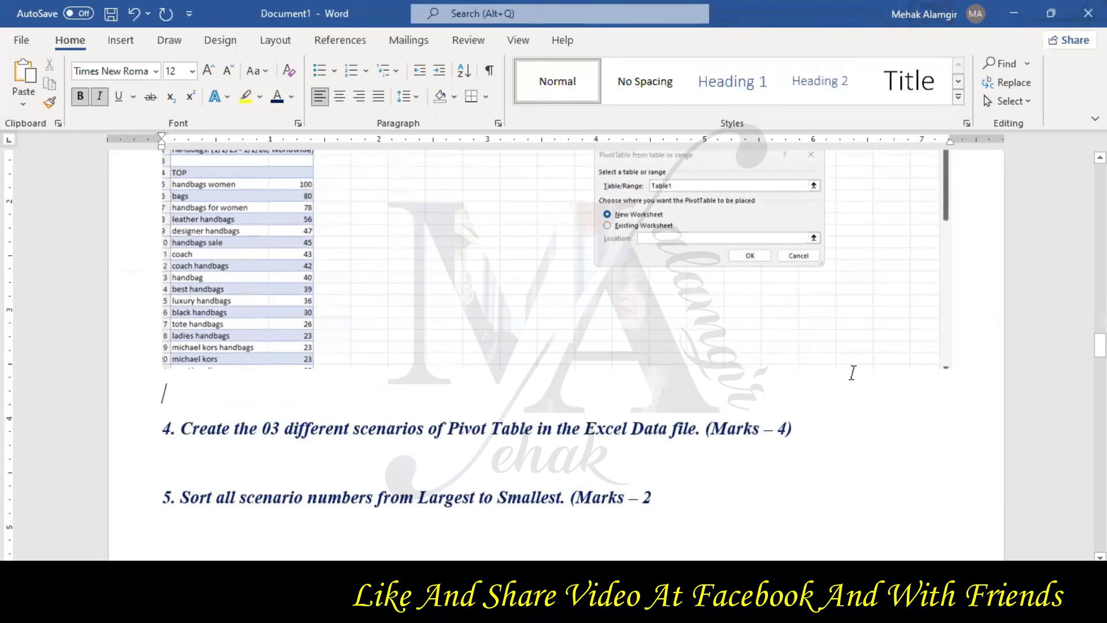
scroll(917, 427, "down", 1)
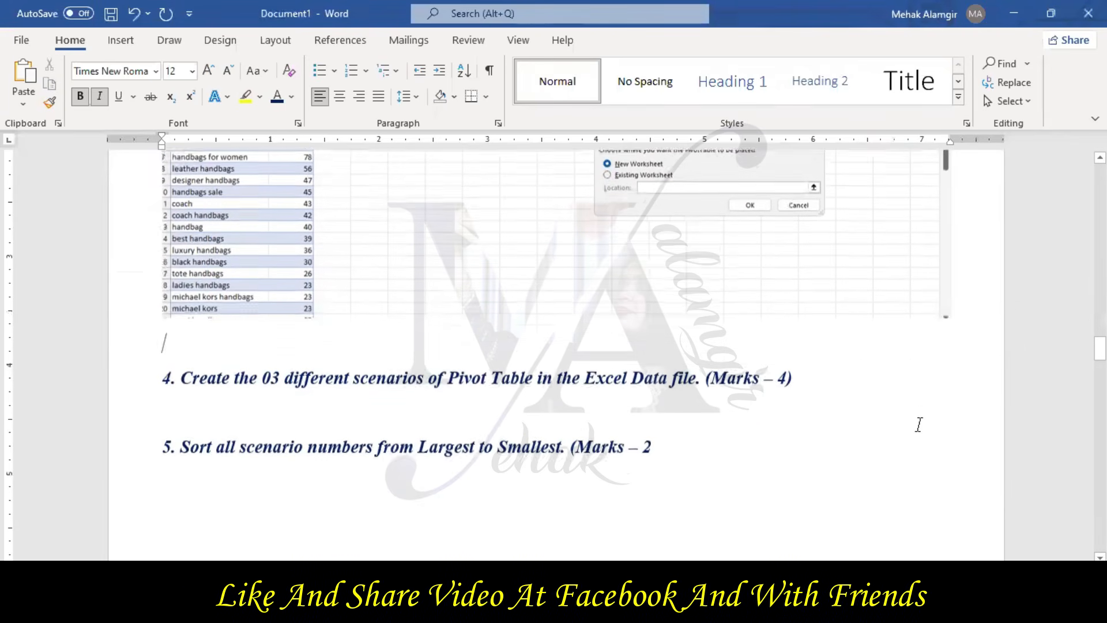
left_click(511, 420)
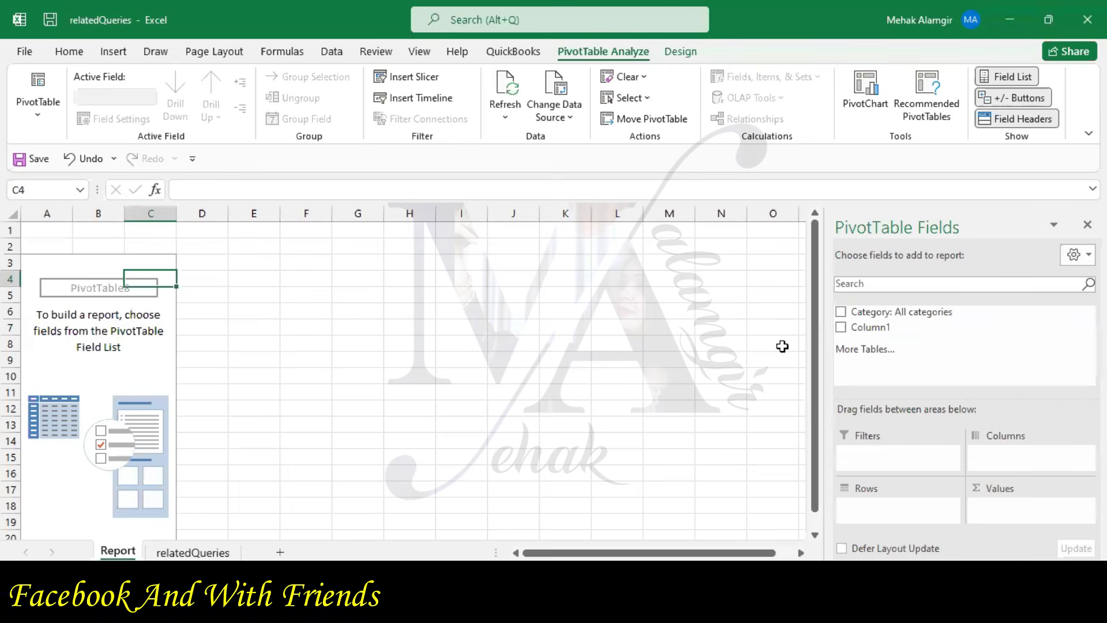
In Excel, add Category: All categories and Column1 to the PivotTable, and paste a screenshot of it under task 4 in Word
left_click(842, 313)
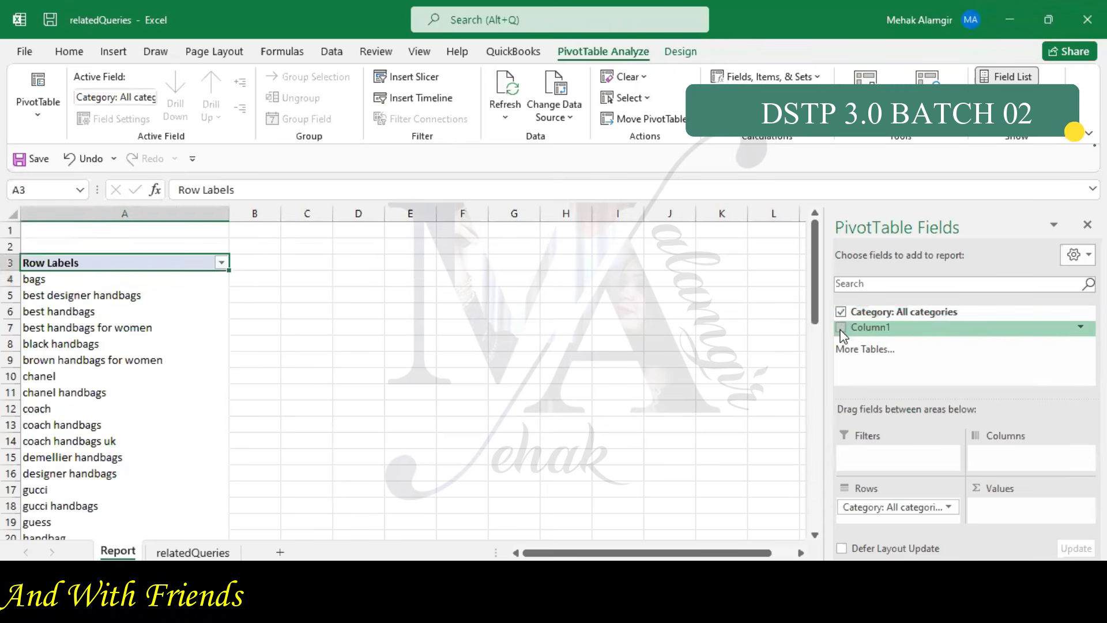
left_click(841, 329)
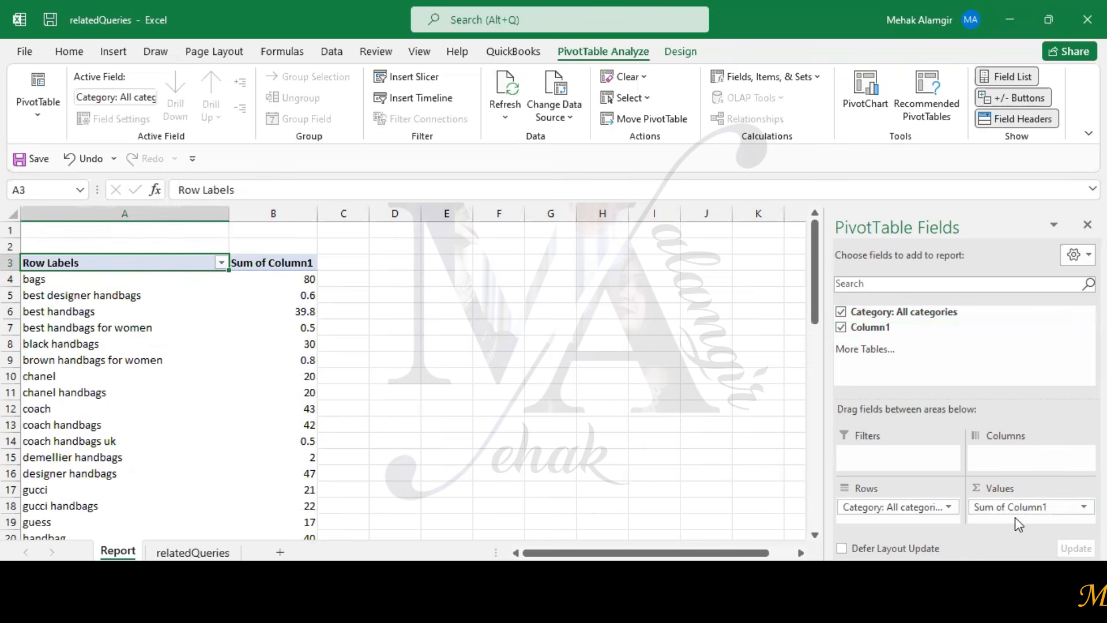
left_click(611, 607)
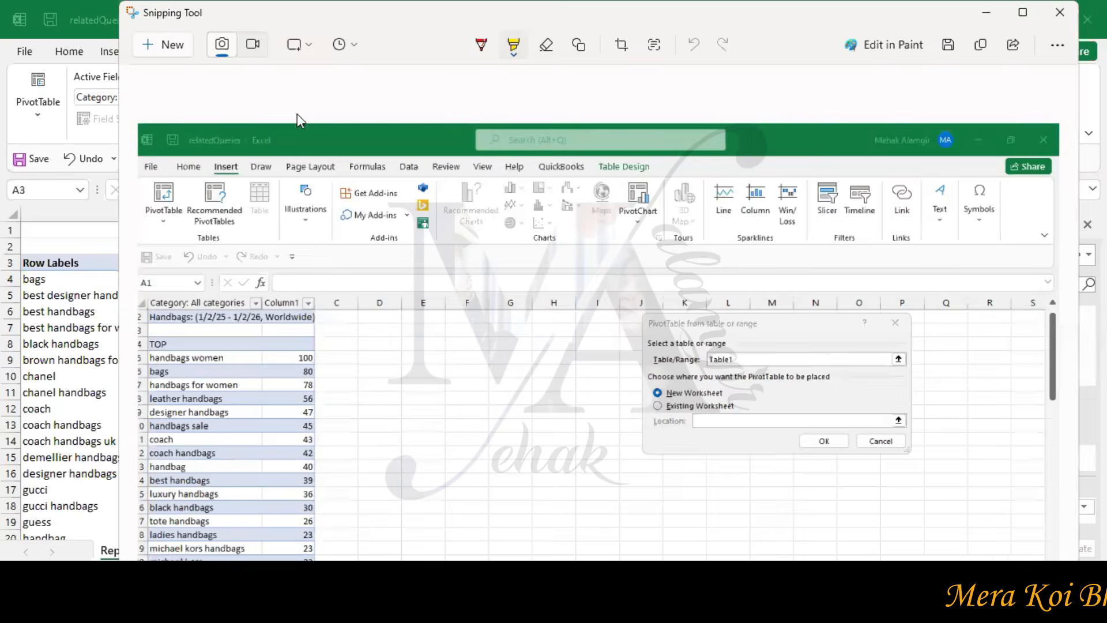
left_click(167, 46)
left_click_drag(2, 1, 1105, 559)
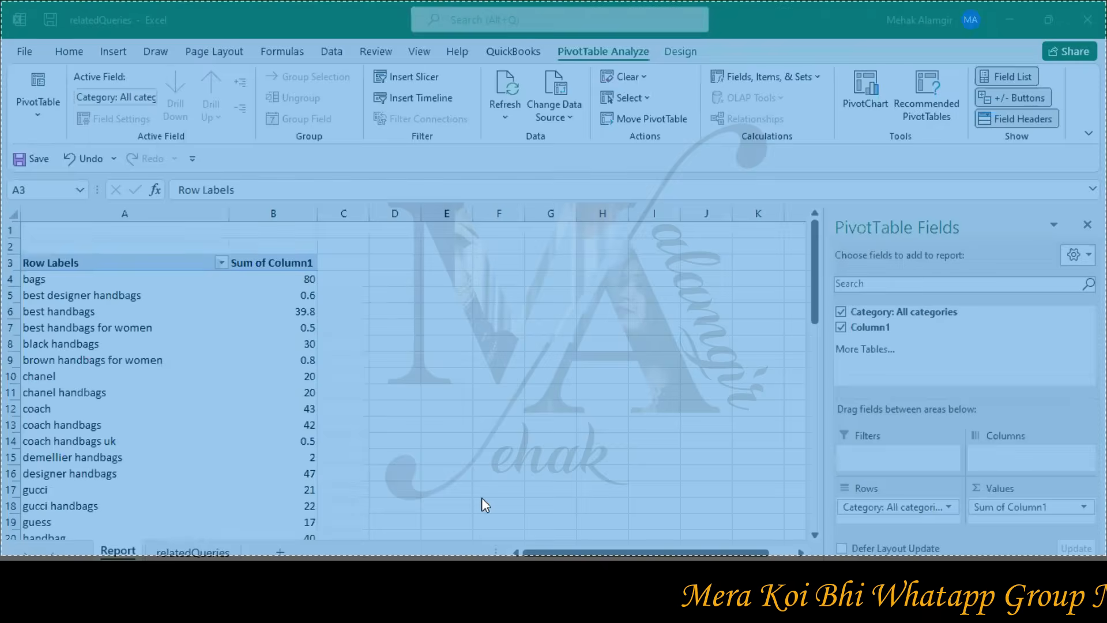
key("alt+Tab")
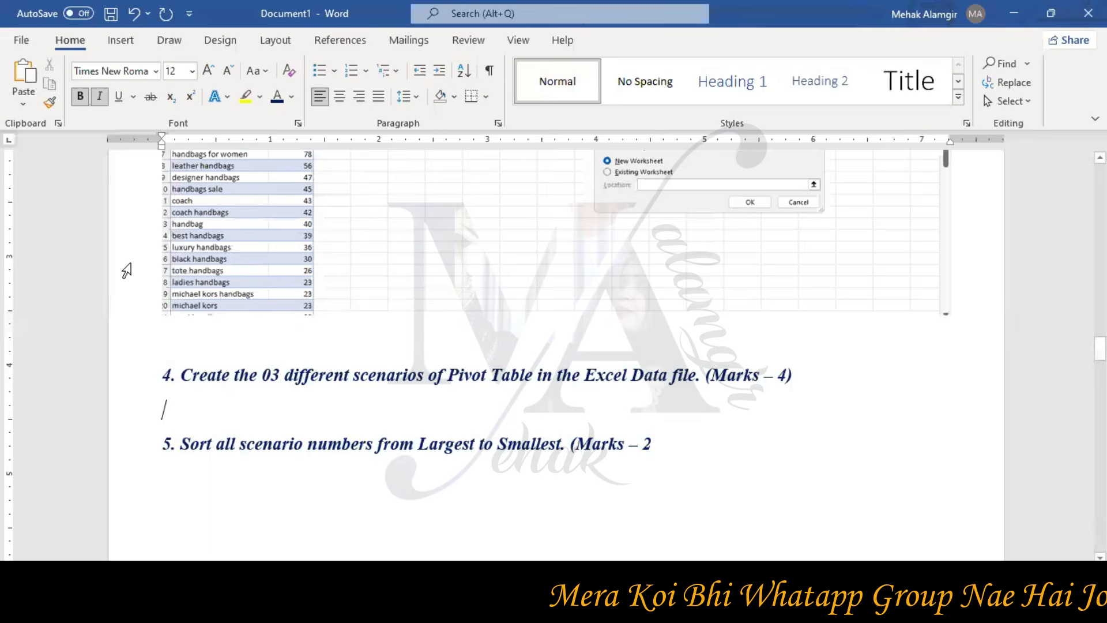
key("ctrl+v")
Switch to Excel, summarize Column1 by Count, and paste screenshots of the Value Field Settings and the resulting PivotTable into Word under task 4
key("alt+Tab")
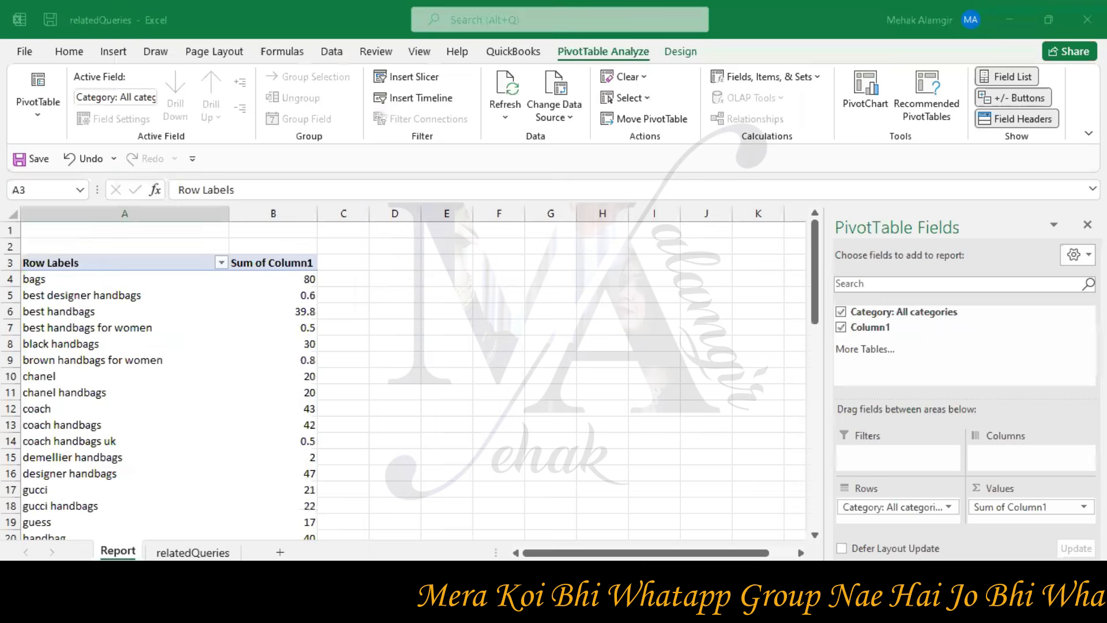
left_click(310, 264)
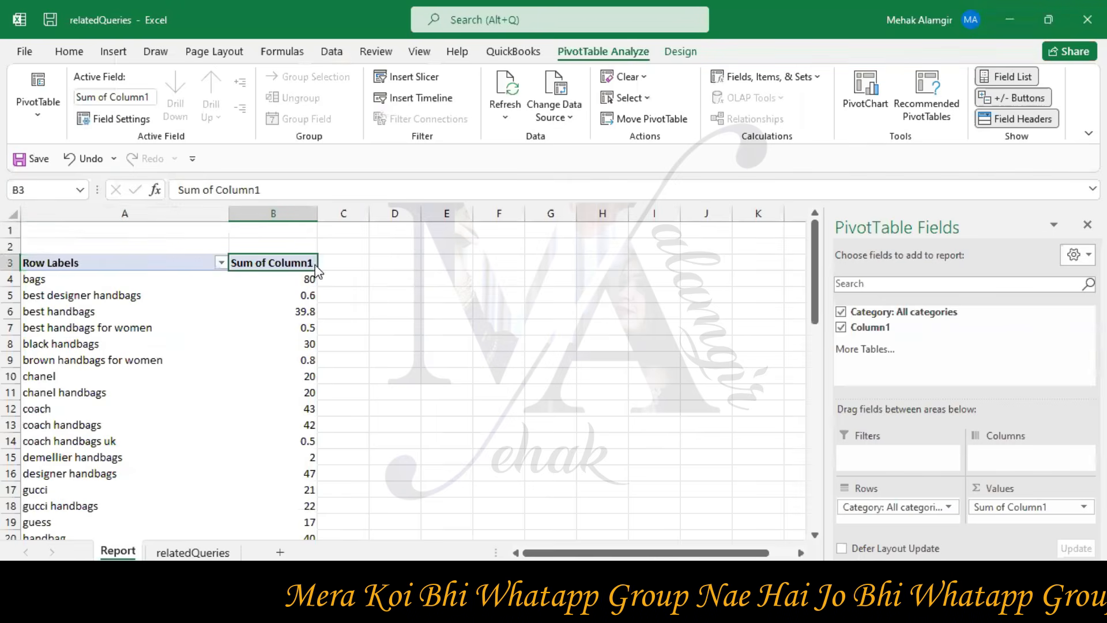
right_click(306, 265)
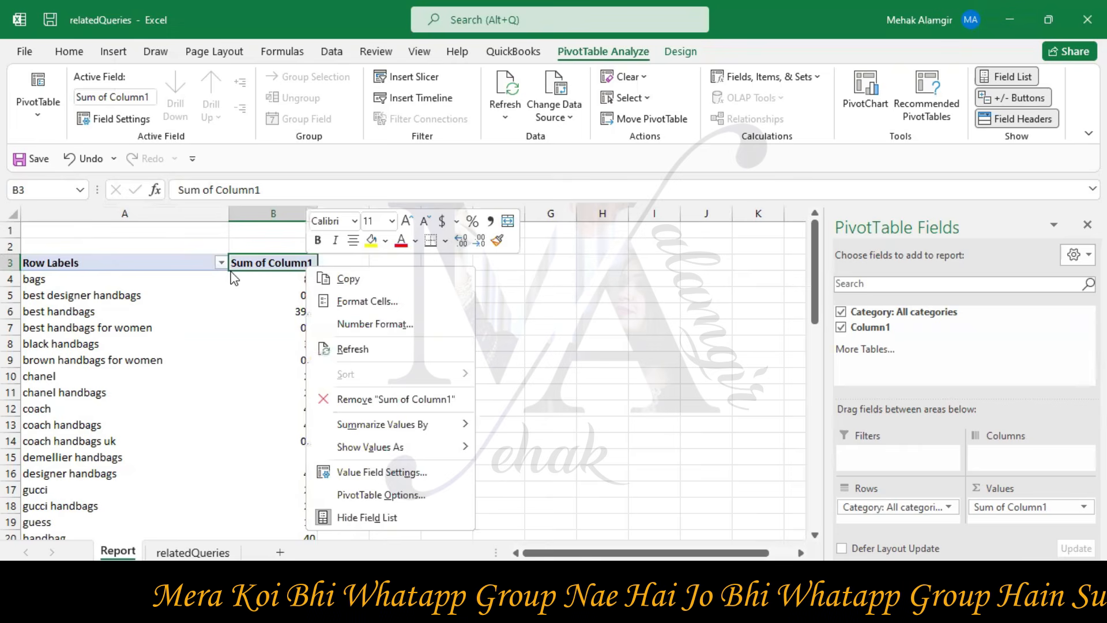
left_click(448, 473)
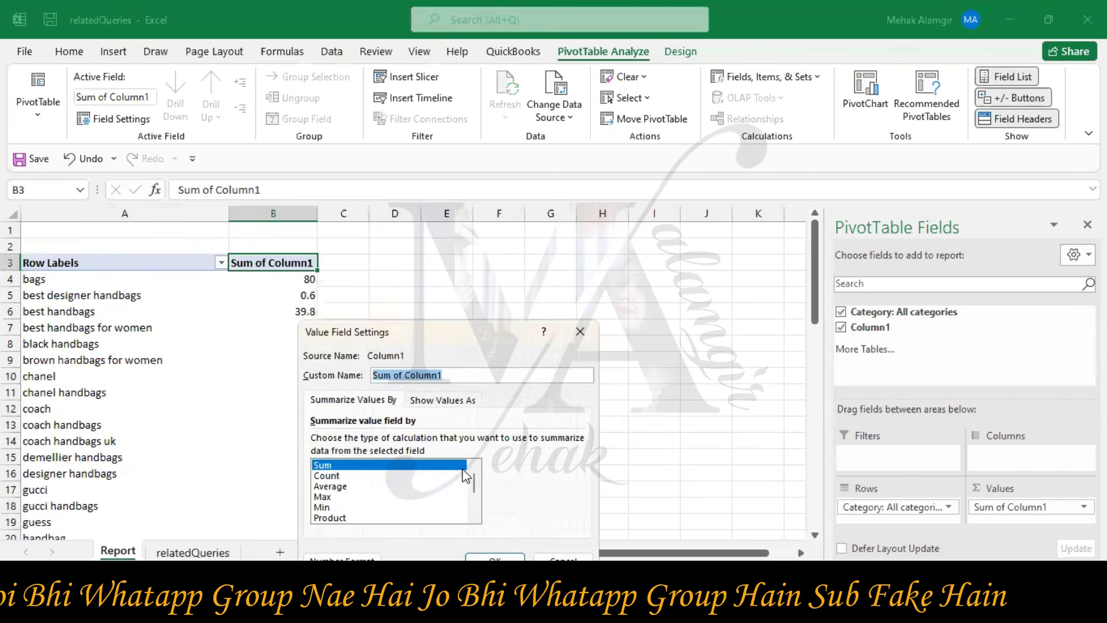
left_click_drag(482, 340, 546, 254)
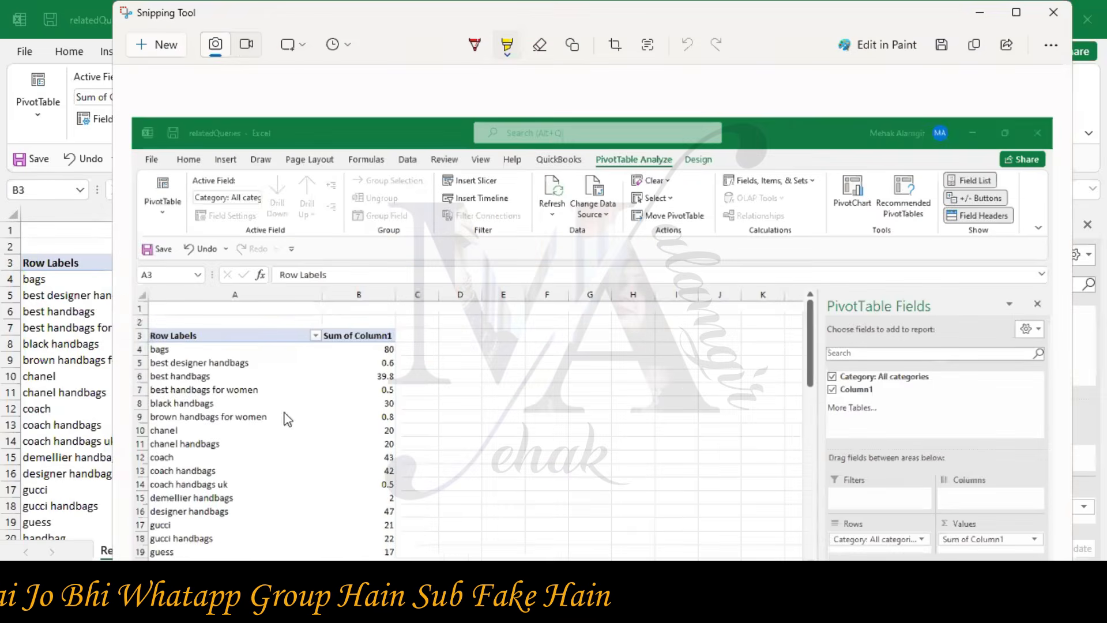
left_click(168, 45)
left_click_drag(5, 3, 1106, 559)
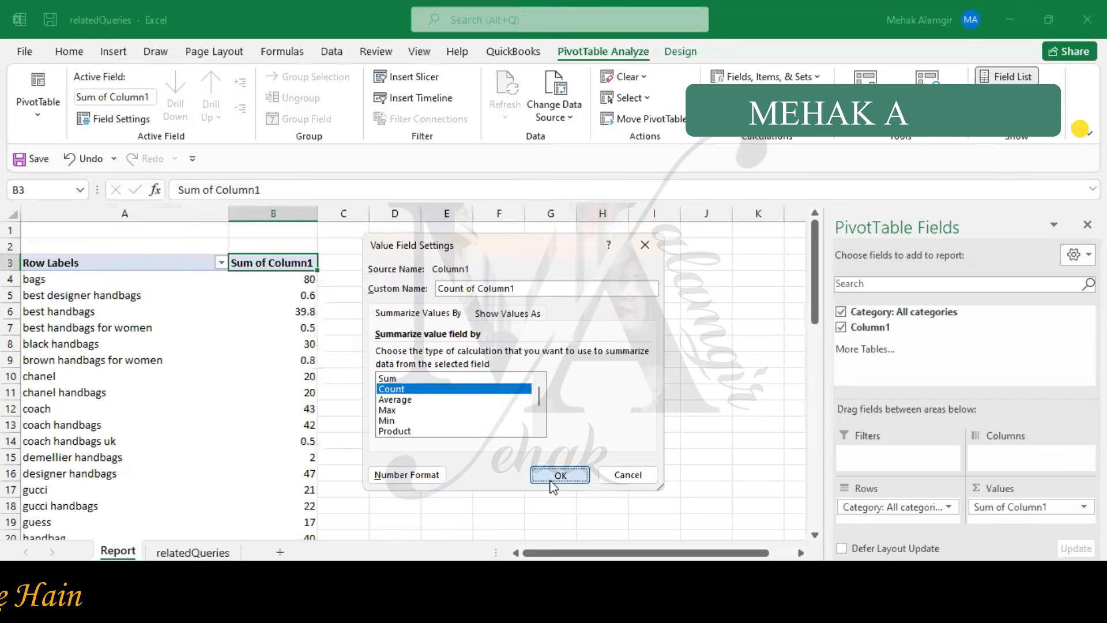
left_click(551, 481)
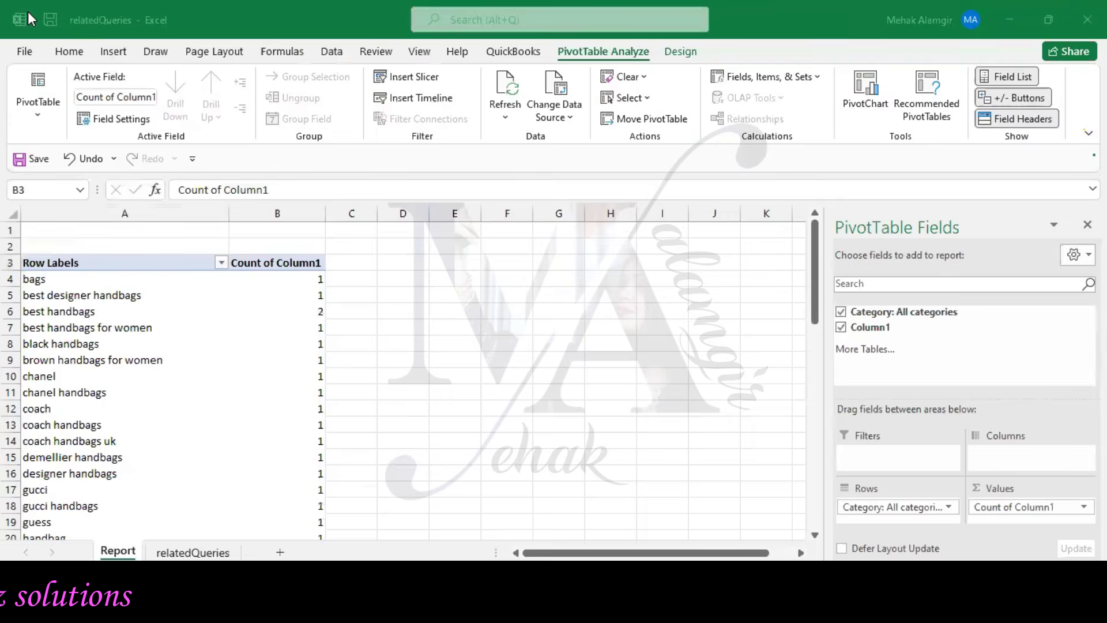
left_click_drag(7, 2, 1106, 577)
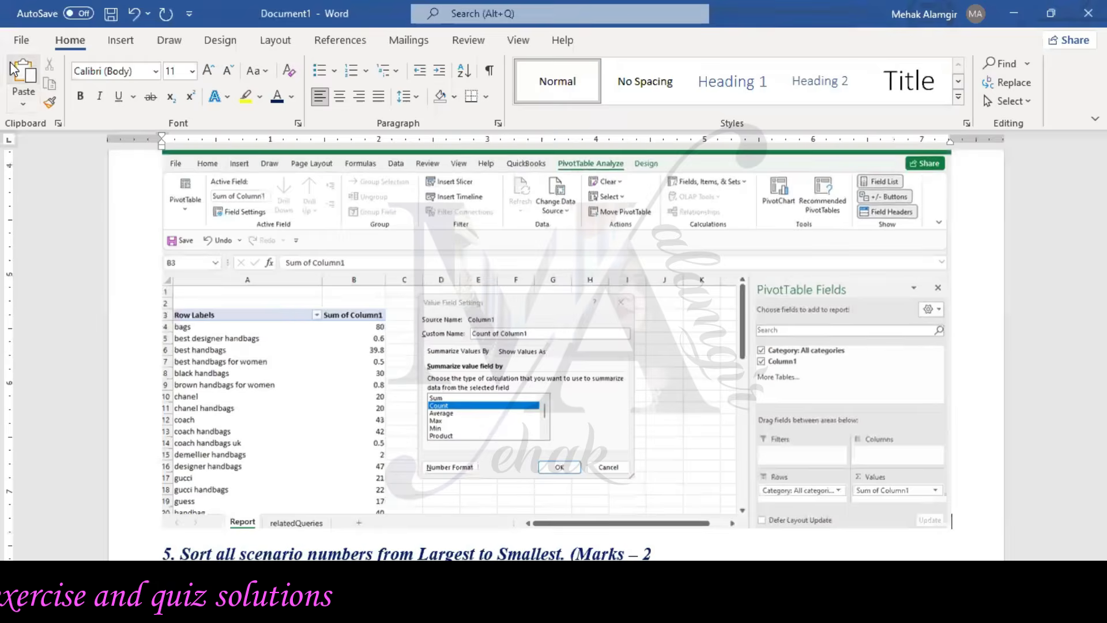
left_click(16, 71)
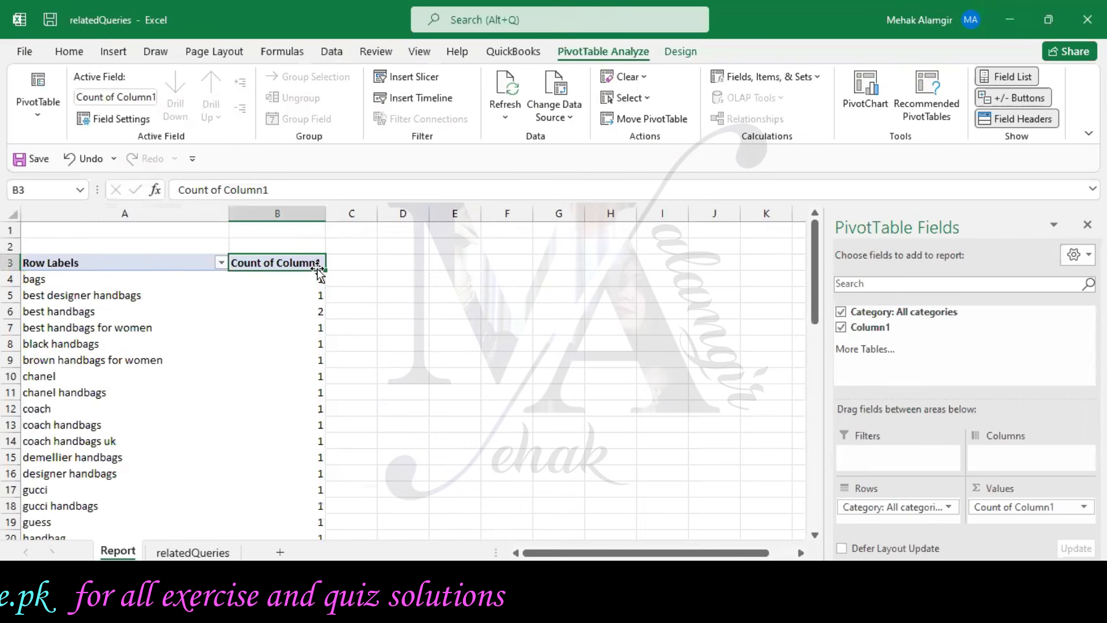
Back in Excel, summarize Column1 by Average, and paste screenshots of the Value Field Settings and the resulting PivotTable into Word under task 4
right_click(318, 266)
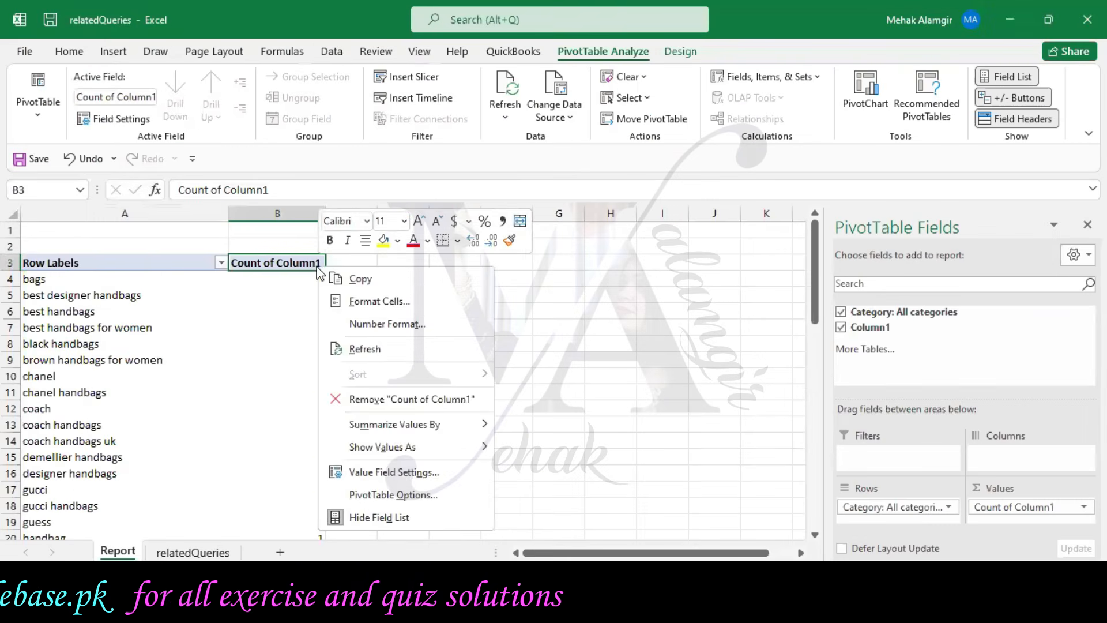
left_click(448, 475)
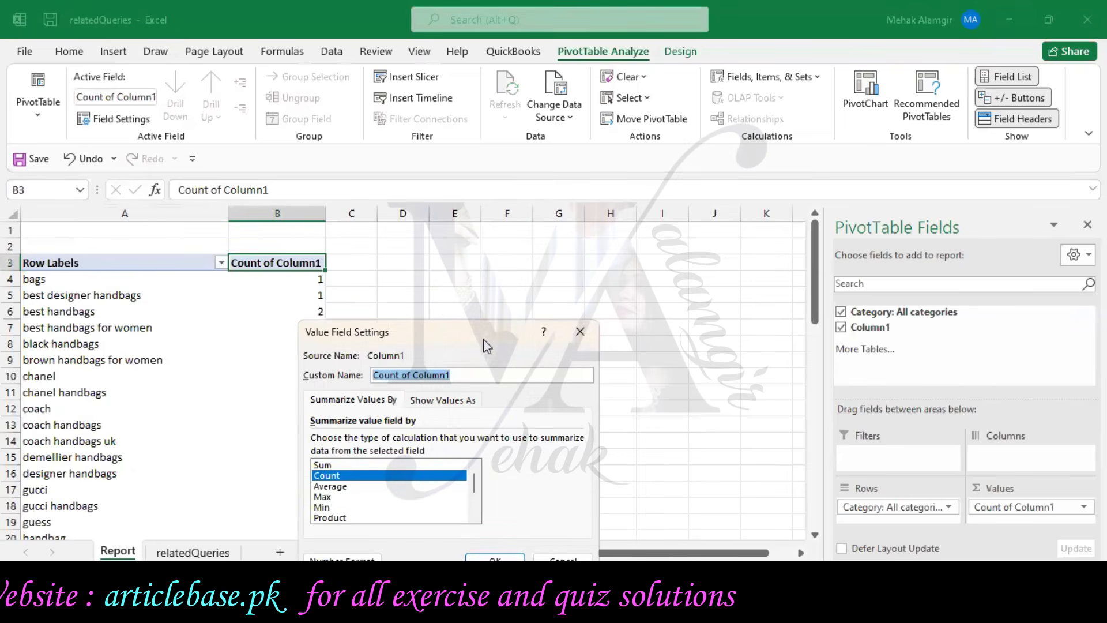
left_click_drag(507, 327, 599, 248)
left_click(519, 407)
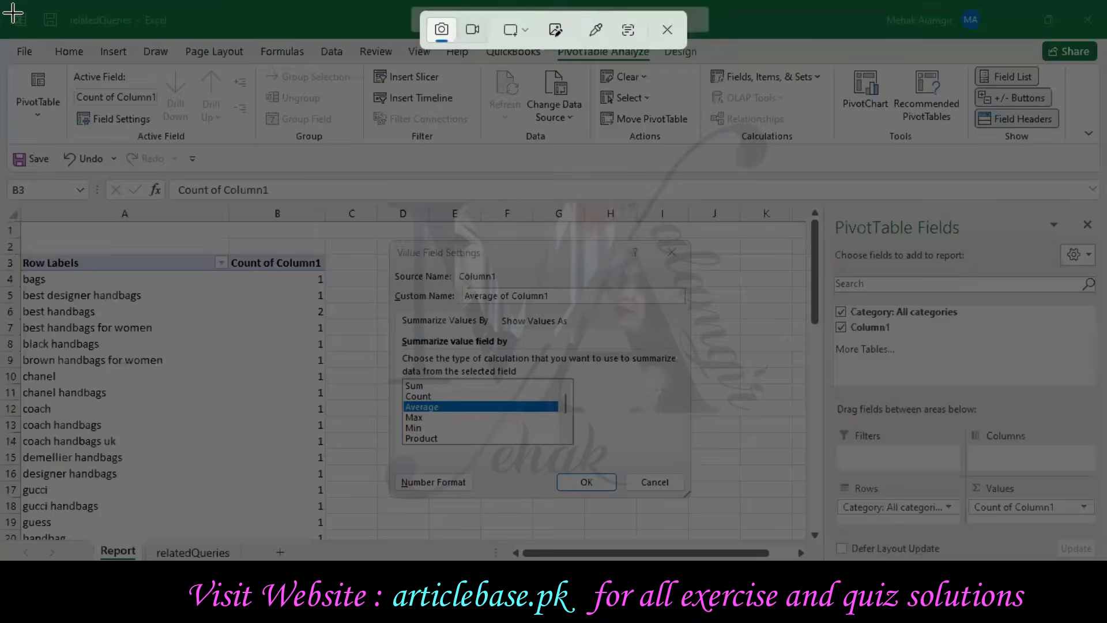
left_click_drag(2, 2, 1106, 560)
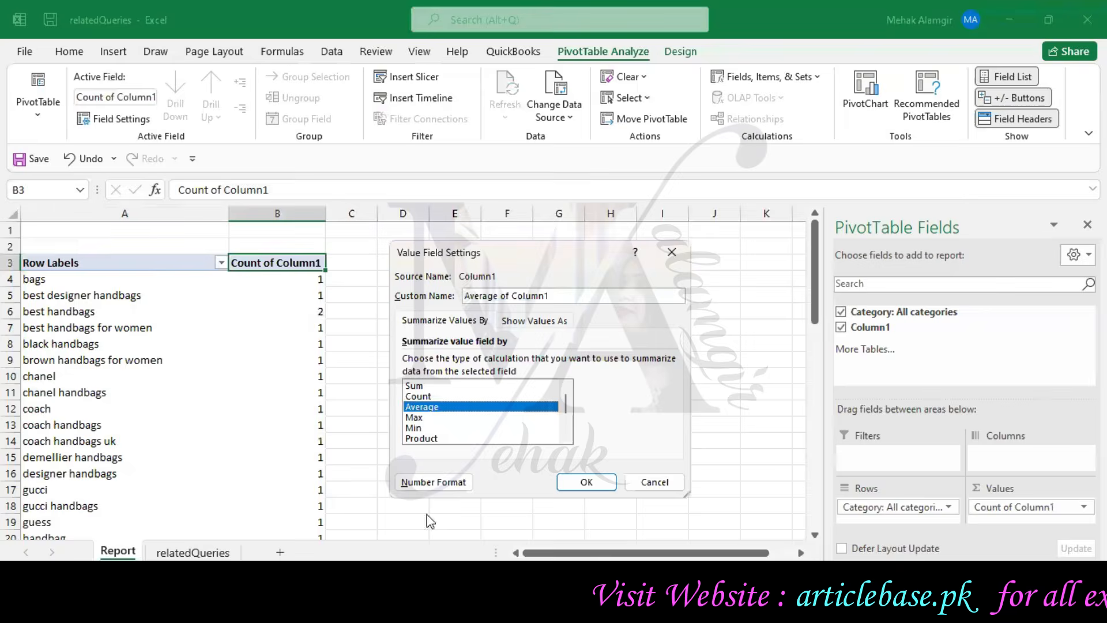
left_click(585, 484)
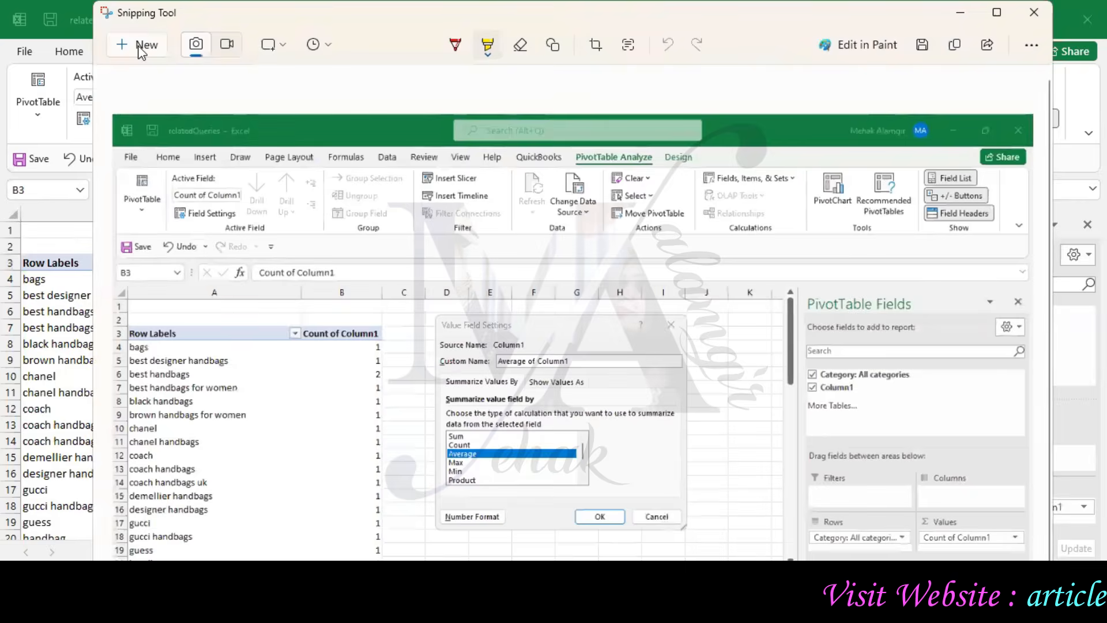
left_click(139, 48)
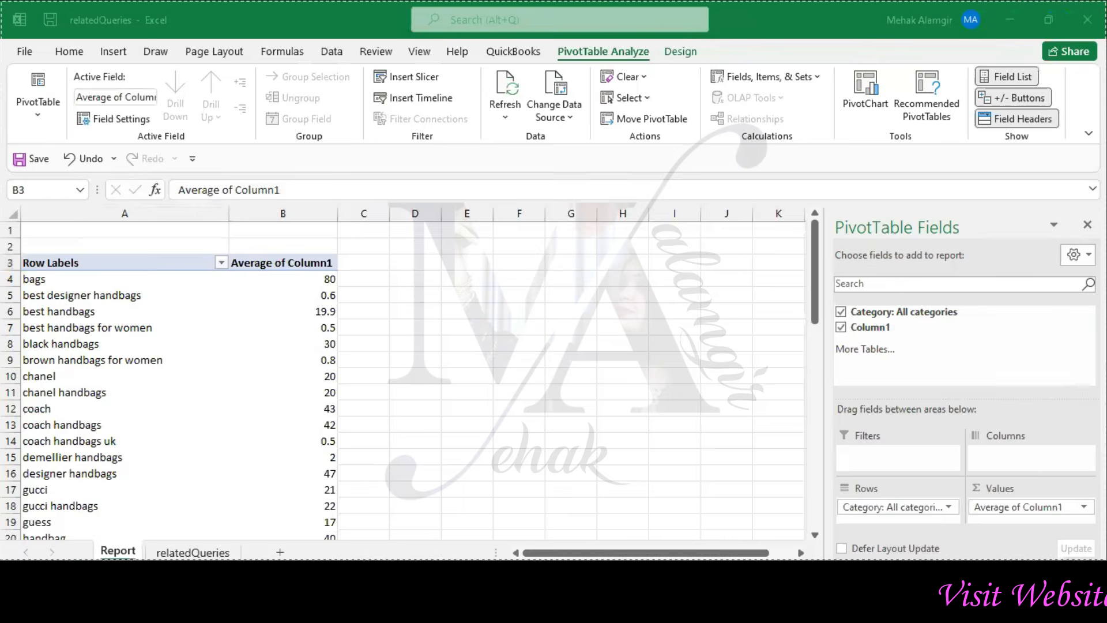
left_click(406, 525)
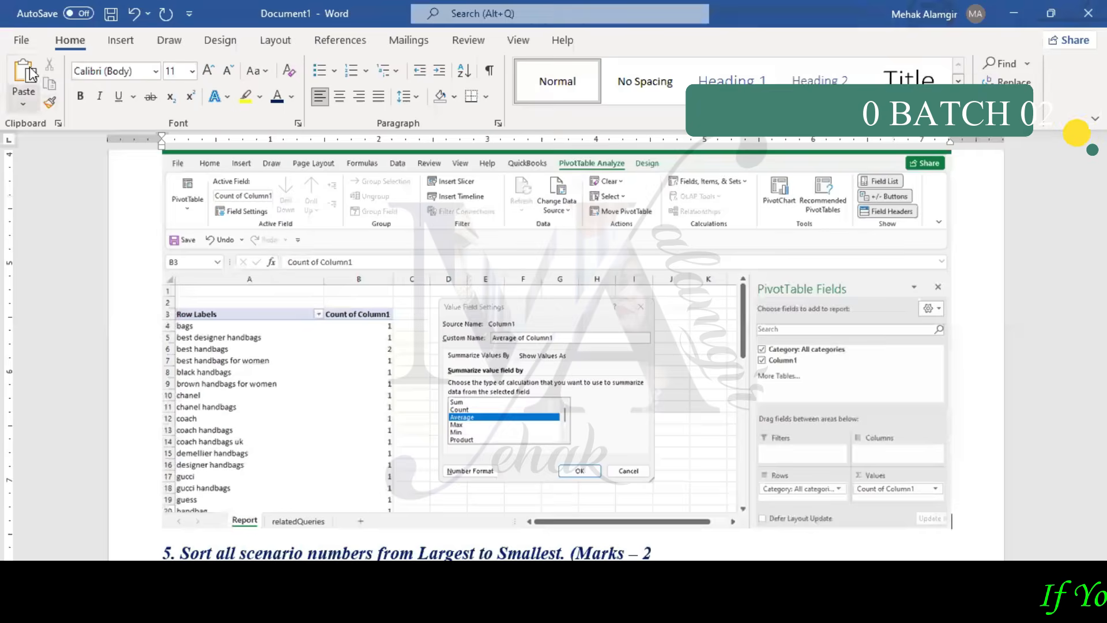
left_click(23, 73)
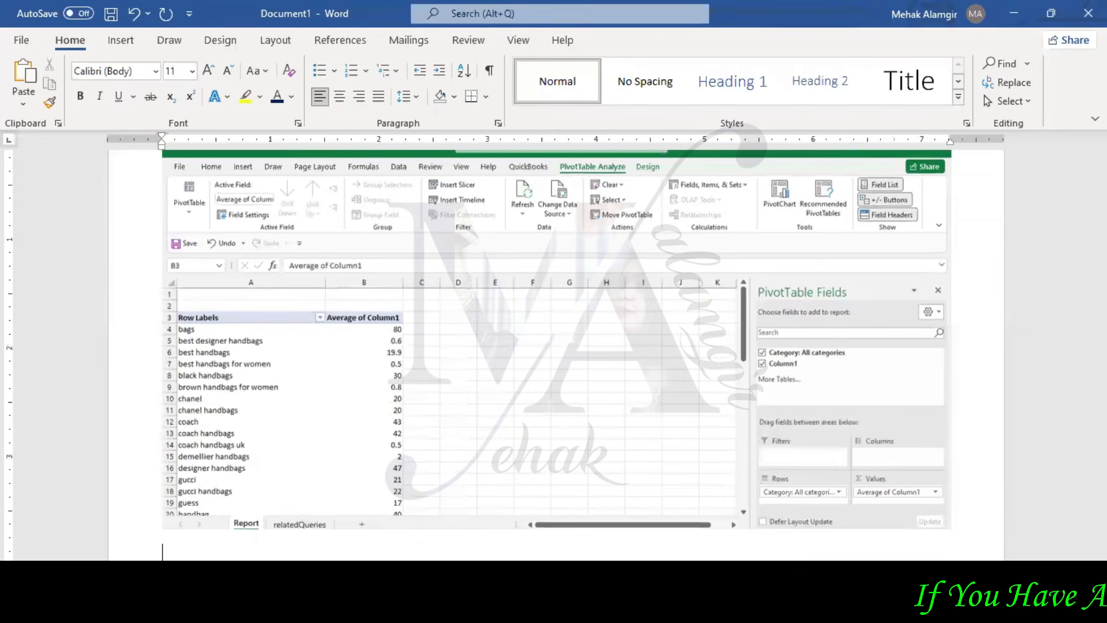
scroll(1080, 492, "down", 1)
scroll(1072, 381, "down", 3)
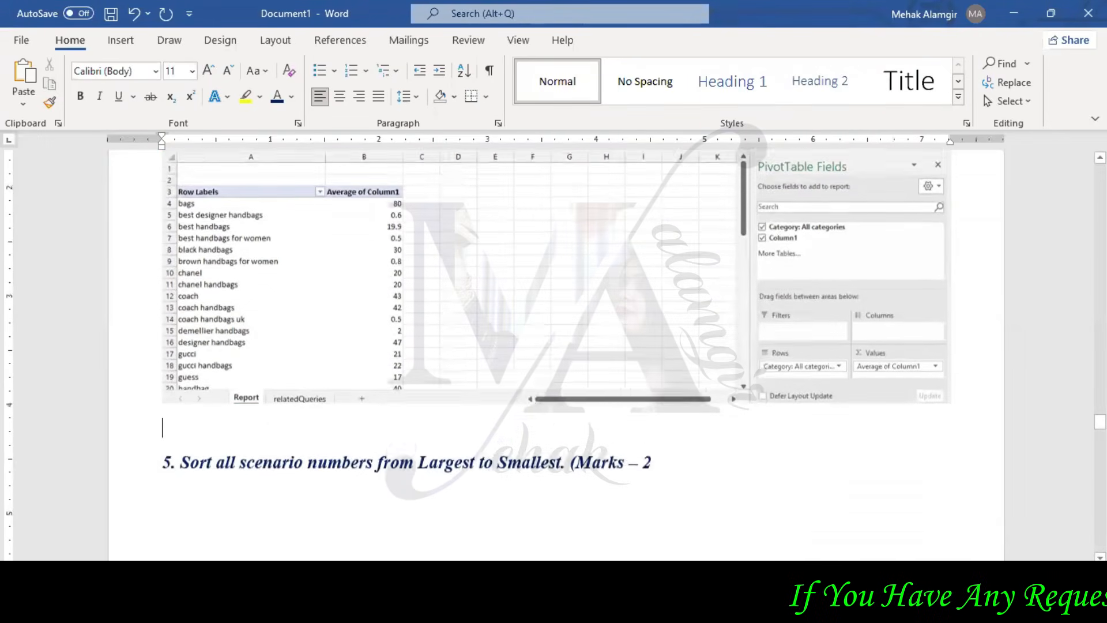
scroll(1073, 381, "up", 8)
scroll(556, 355, "up", 20)
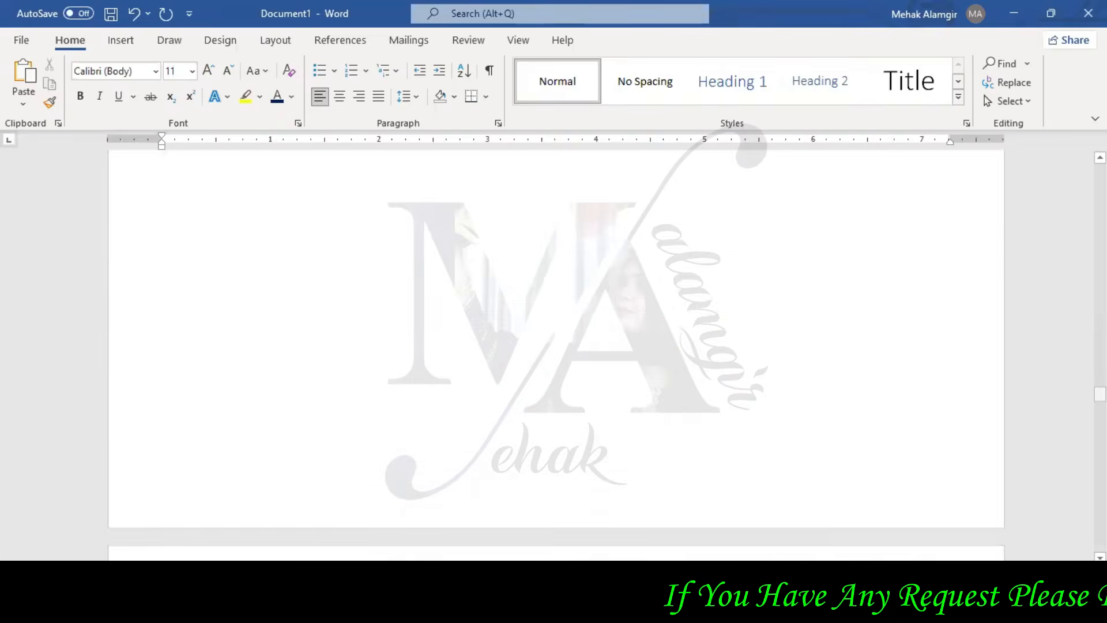
scroll(556, 354, "up", 10)
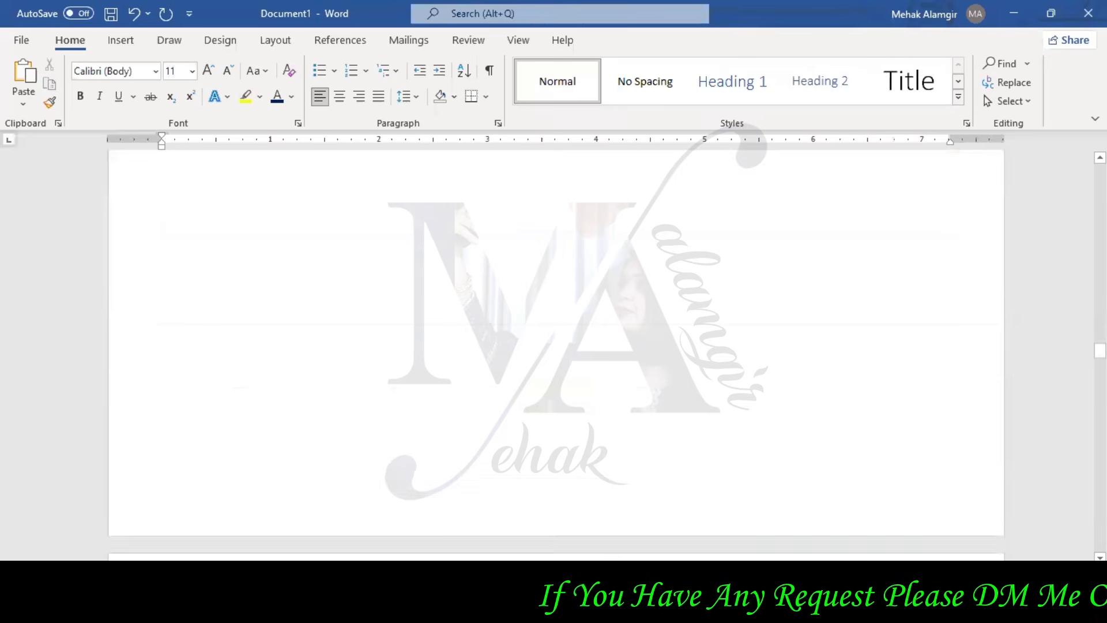
In the Word document, place the cursor below the task 5 heading about sorting scenario numbers
scroll(556, 354, "down", 10)
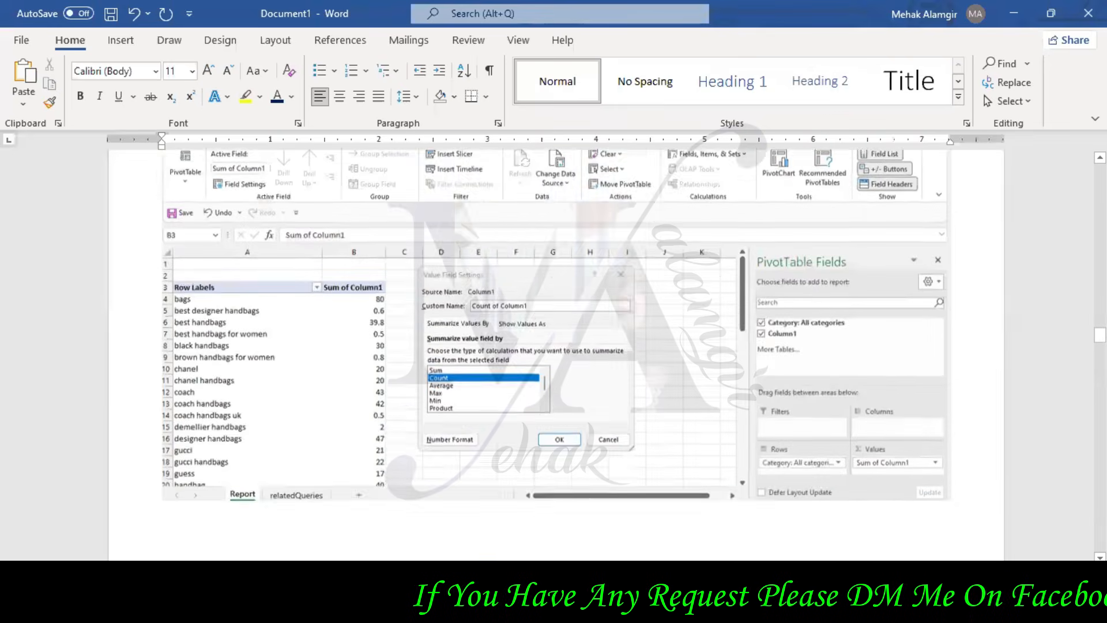
scroll(556, 354, "down", 2)
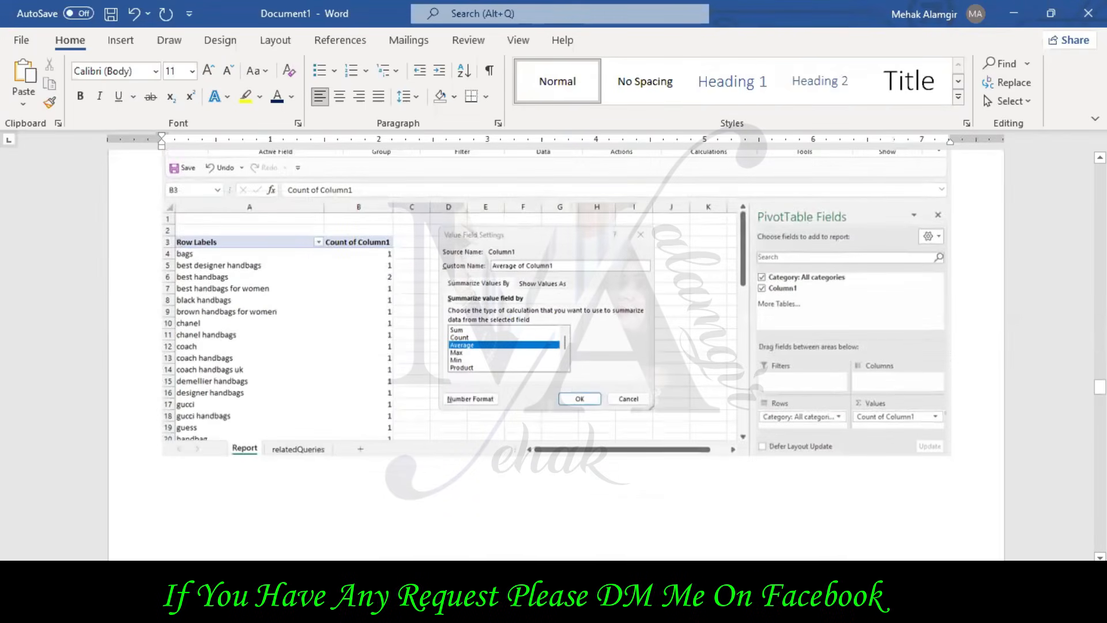
scroll(556, 355, "down", 12)
scroll(556, 355, "down", 20)
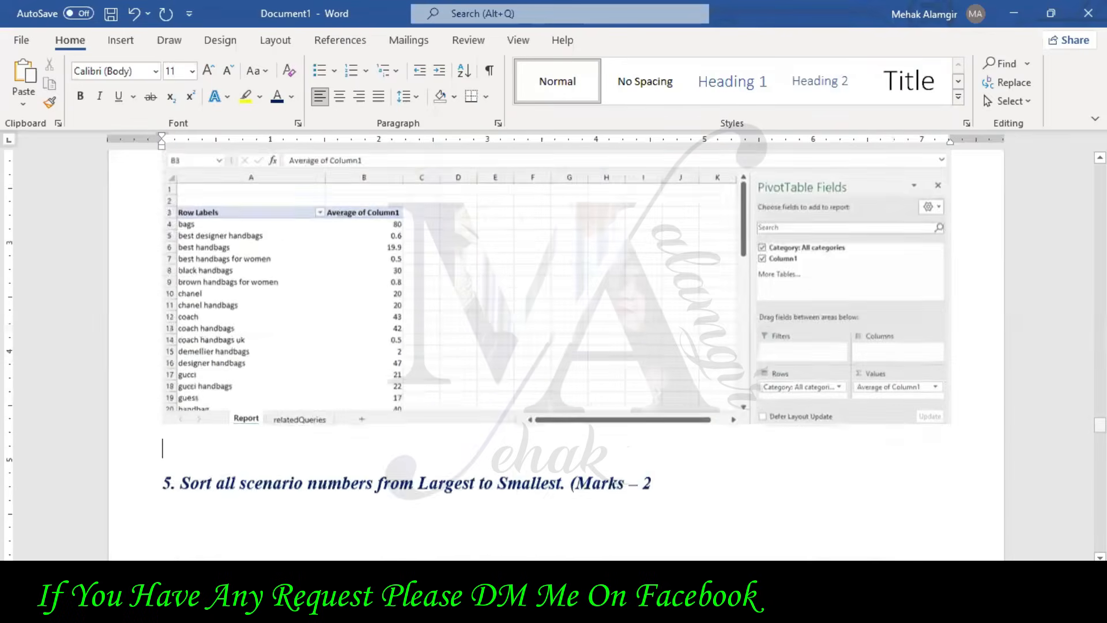
left_click(692, 289)
scroll(695, 288, "up", 3)
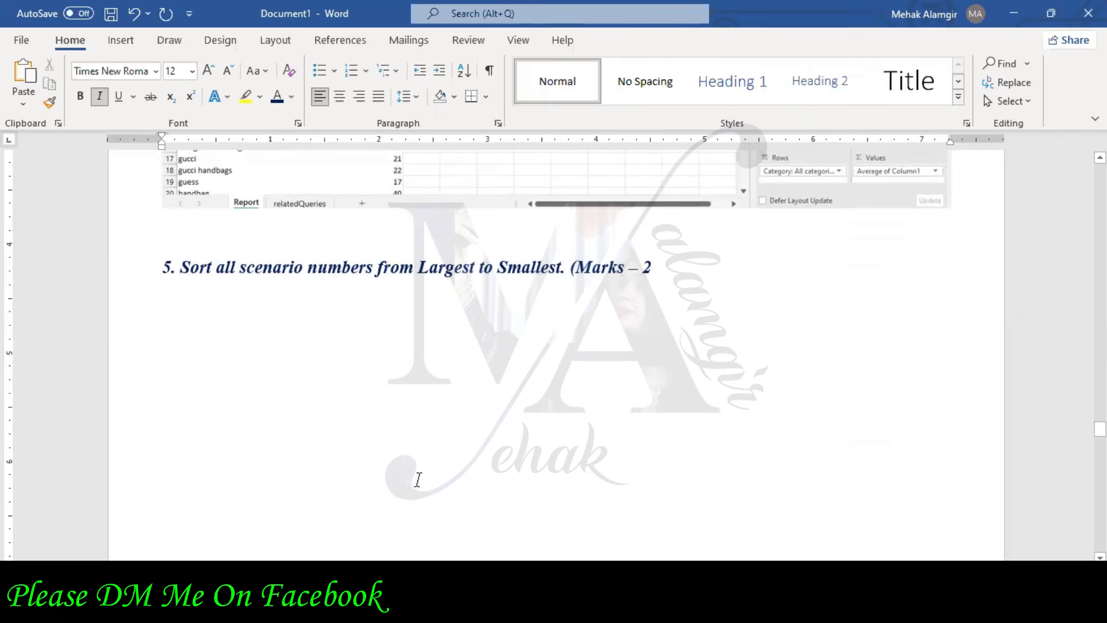
Switch to Excel and sort the PivotTable's Average of Column1 values from largest to smallest
left_click(360, 603)
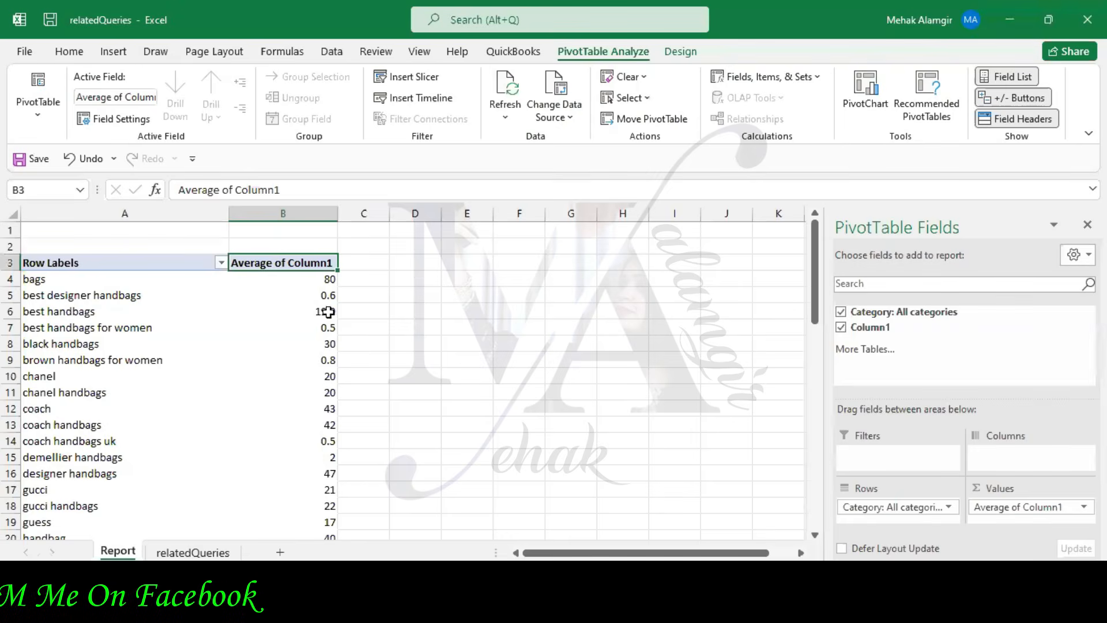
right_click(301, 288)
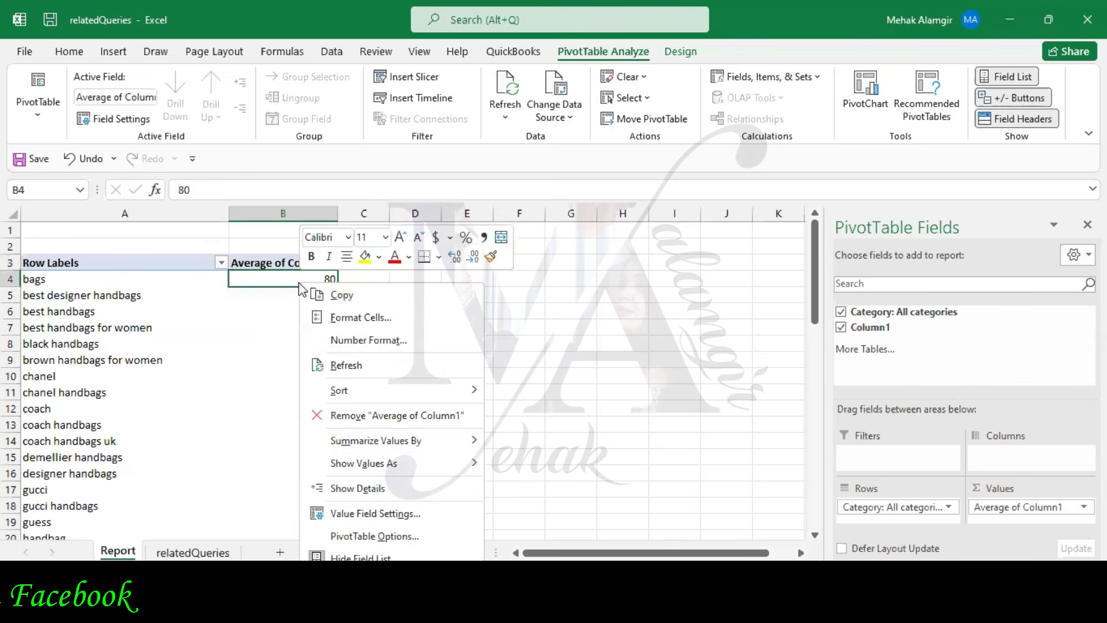
mouse_move(366, 463)
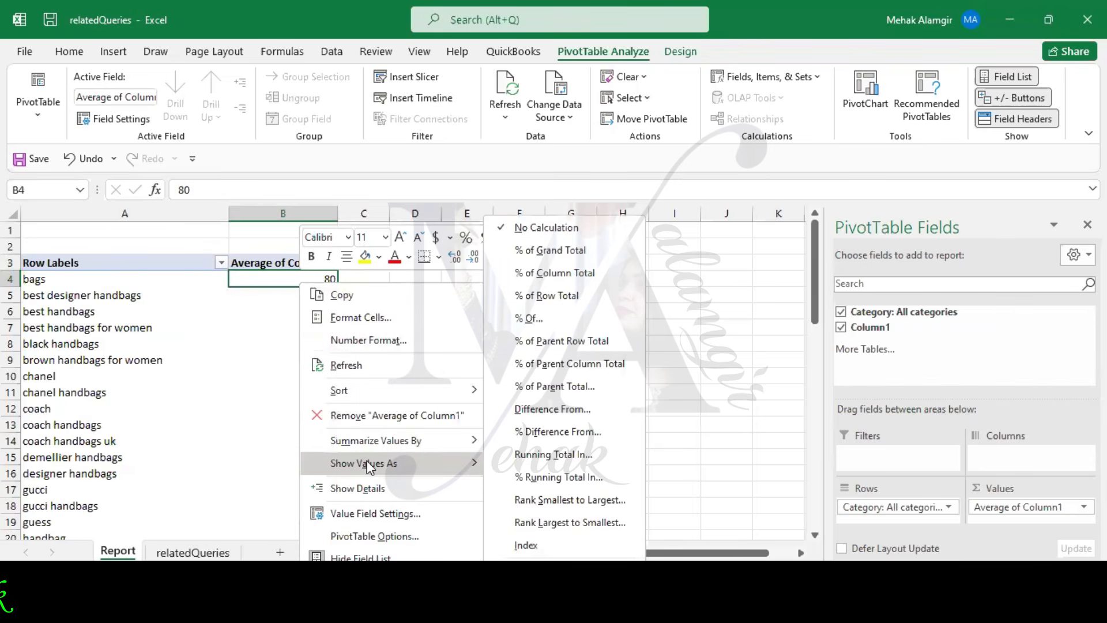
mouse_move(381, 395)
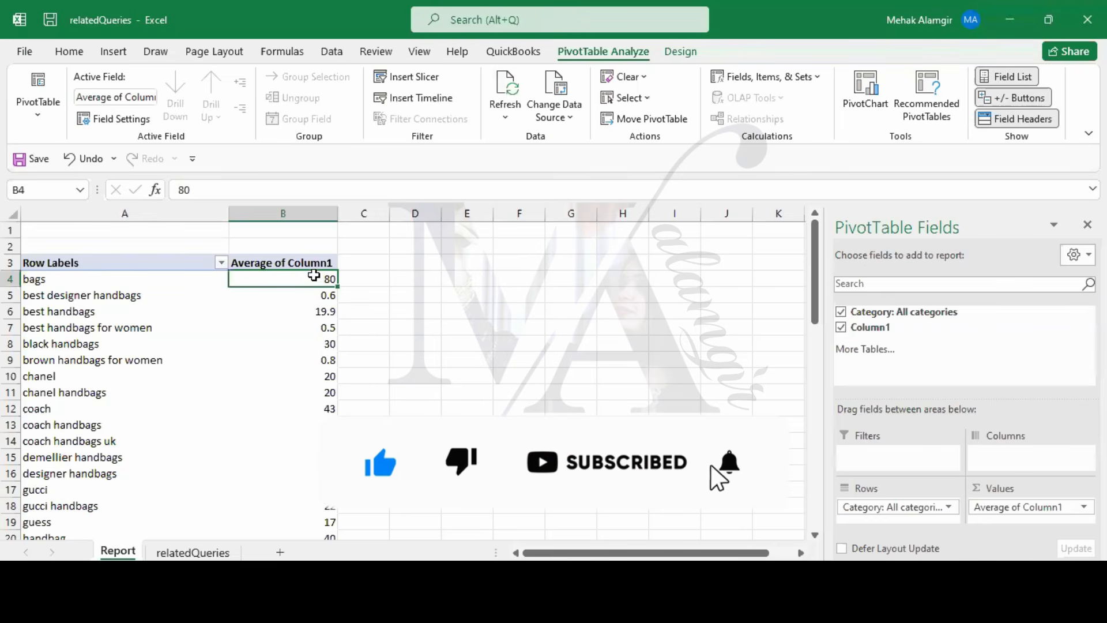
right_click(314, 275)
mouse_move(426, 383)
left_click(616, 413)
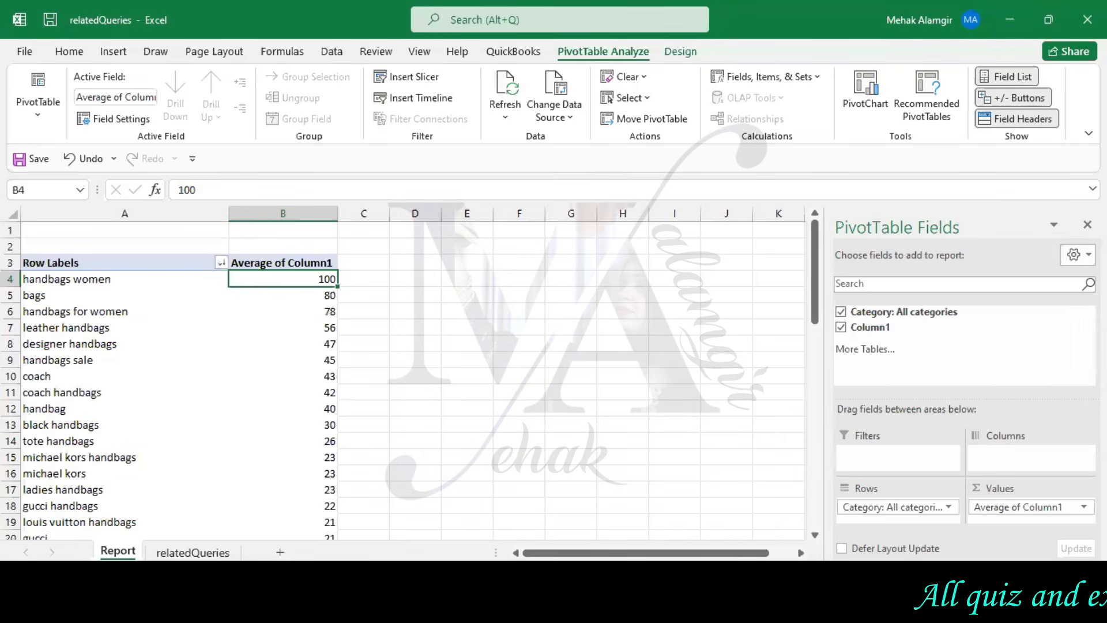
Capture a screenshot of the sorted Average PivotTable and paste it into Word under task 5
key("alt+Tab")
left_click(128, 45)
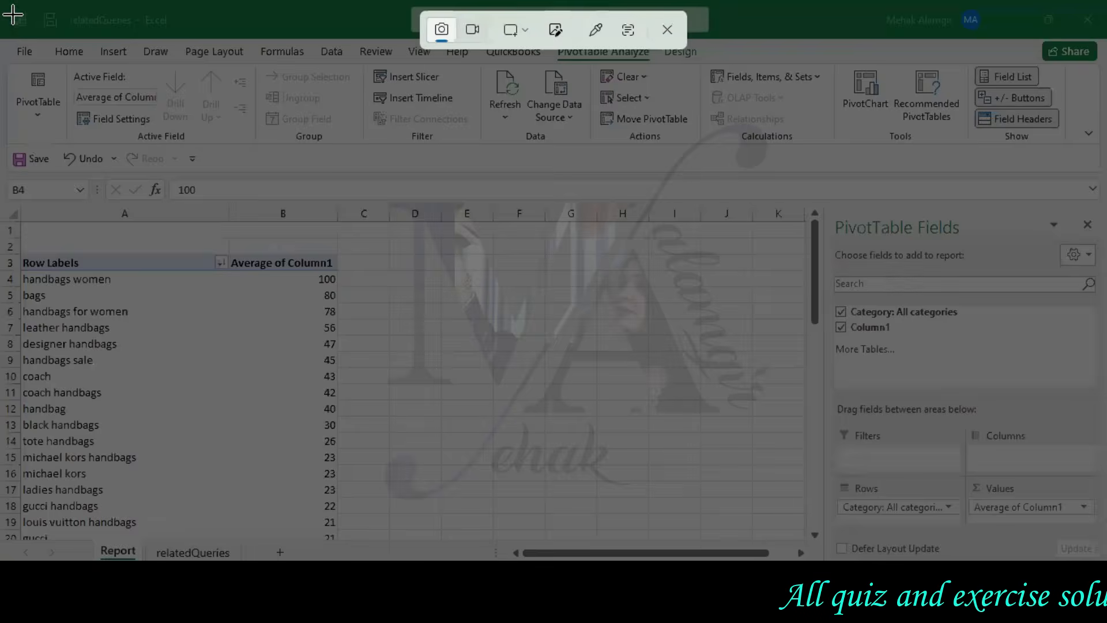
left_click_drag(1, 6, 1106, 560)
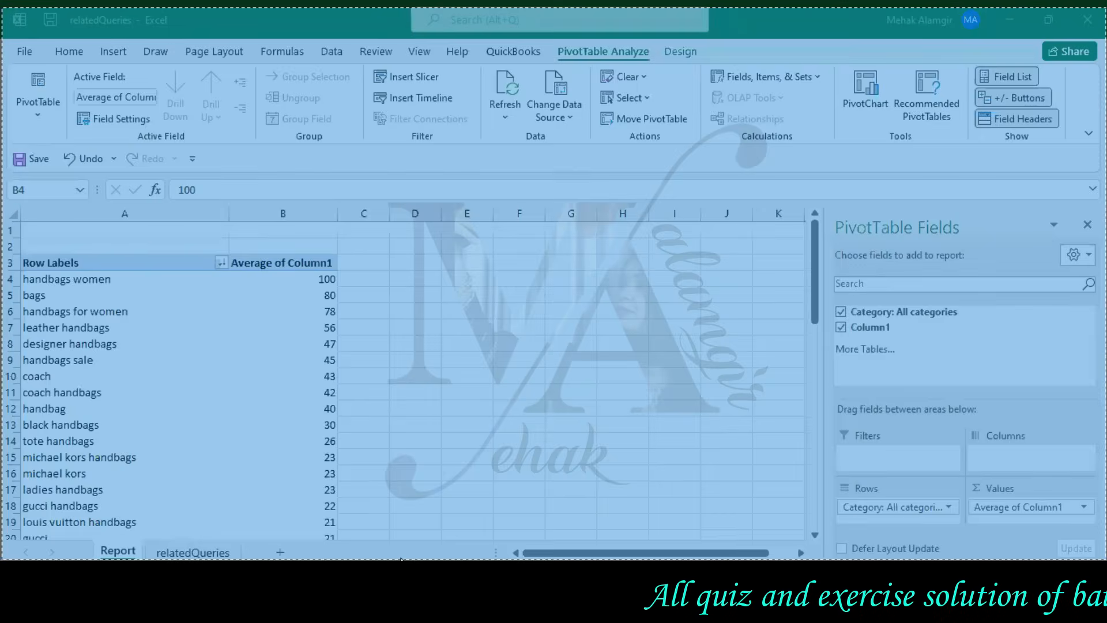
key("alt+Tab")
key("ctrl+v")
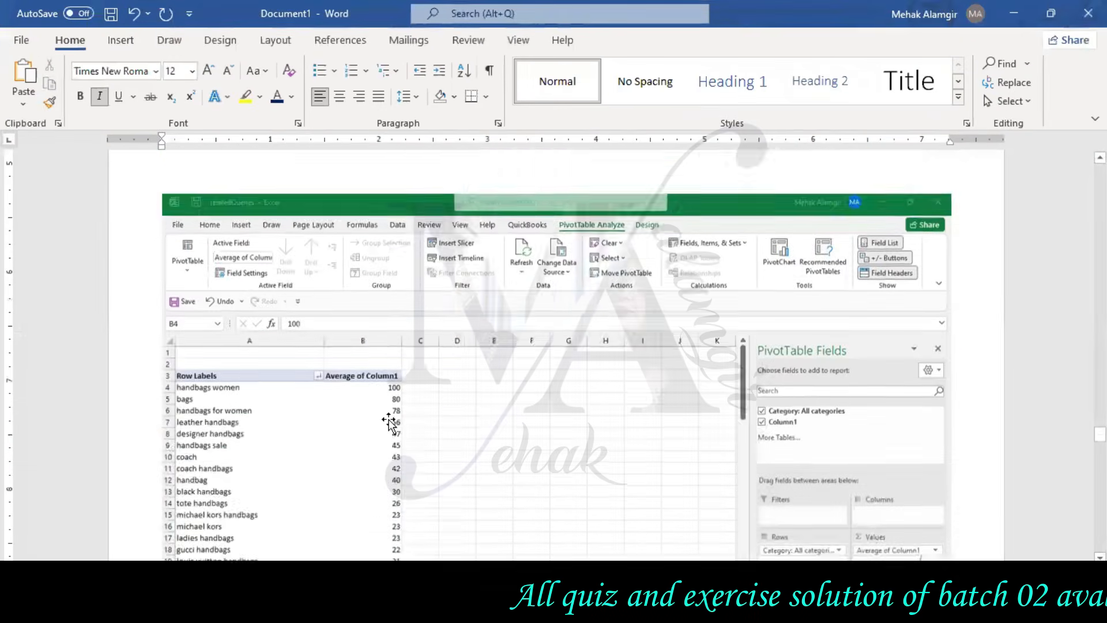
Back in Excel, change the PivotTable's Column1 value field to summarize by Count
key("alt+Tab")
left_click(321, 262)
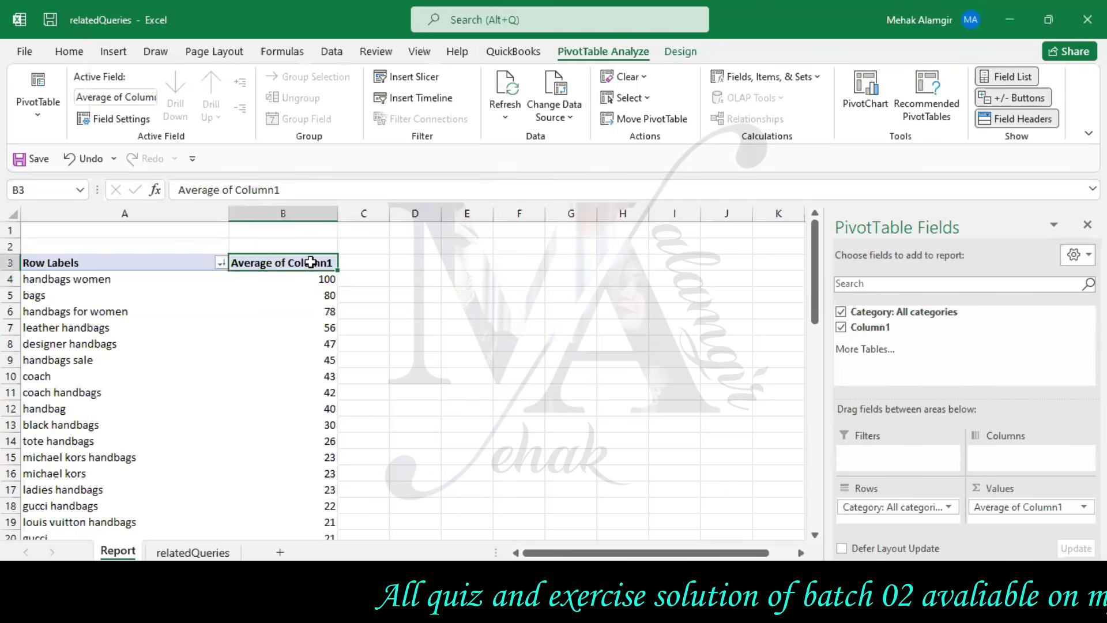
right_click(321, 263)
left_click(431, 467)
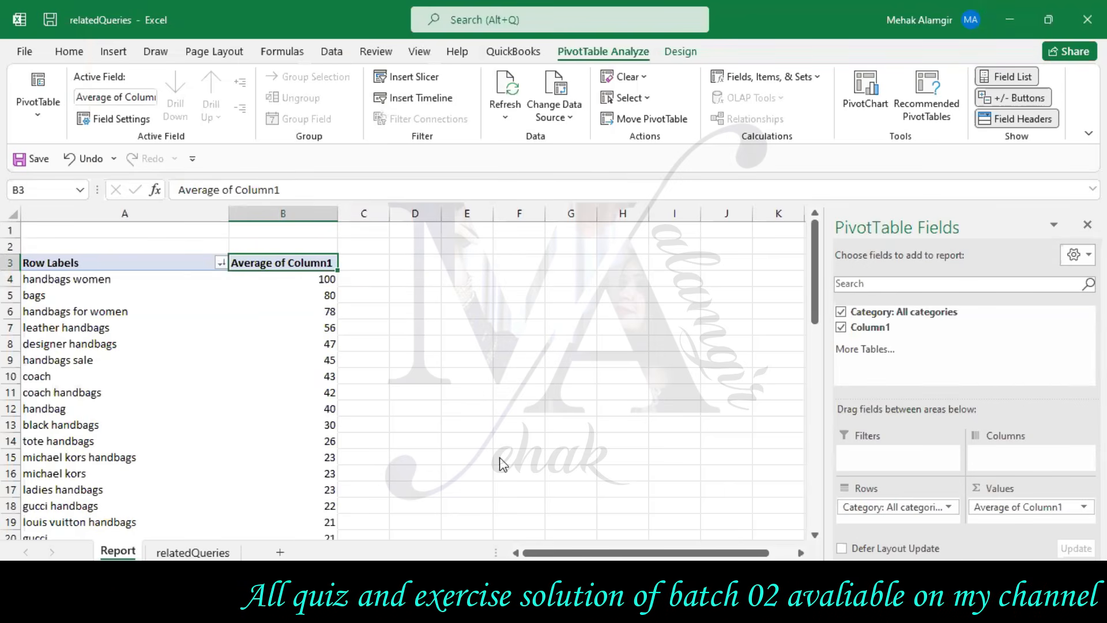
left_click(358, 475)
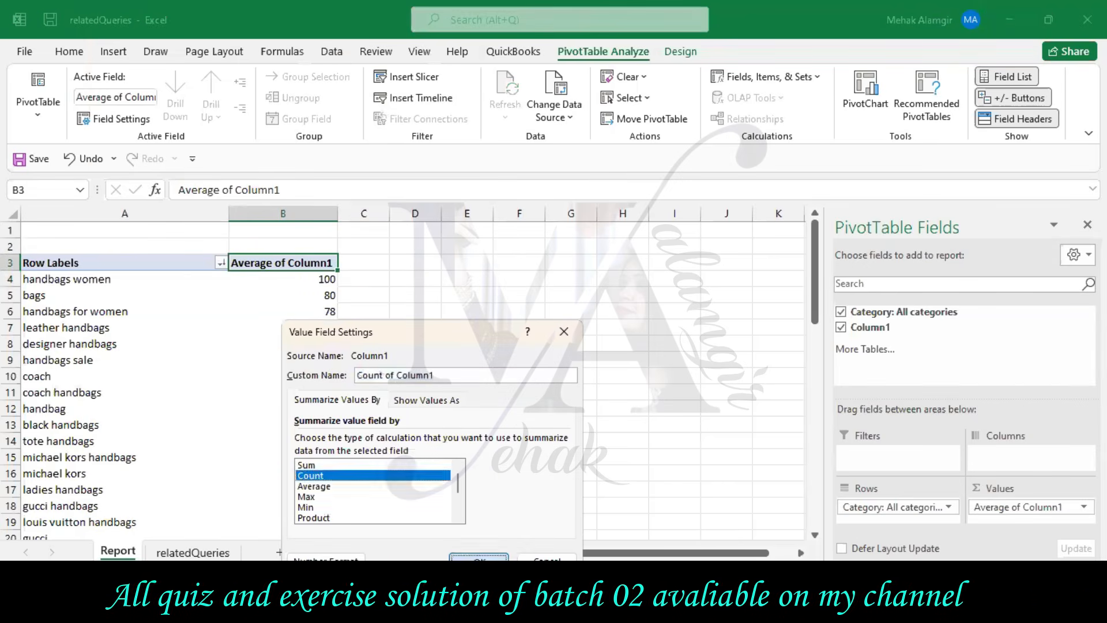
left_click(468, 558)
Sort the PivotTable's Count of Column1 values from largest to smallest
right_click(306, 257)
key("Escape")
right_click(267, 303)
mouse_move(430, 120)
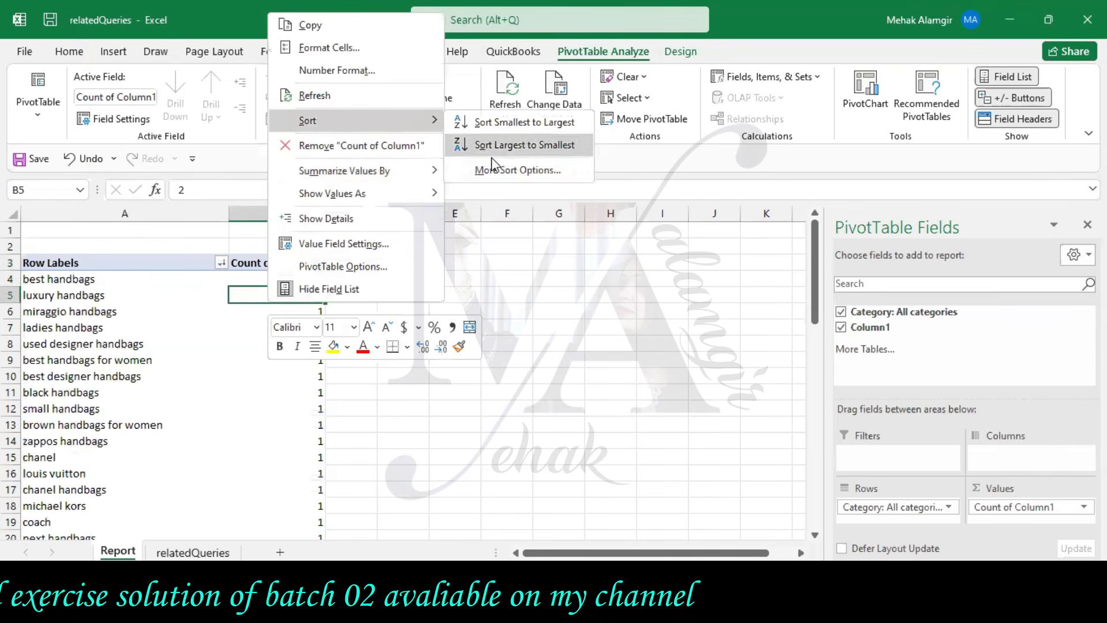
left_click(507, 145)
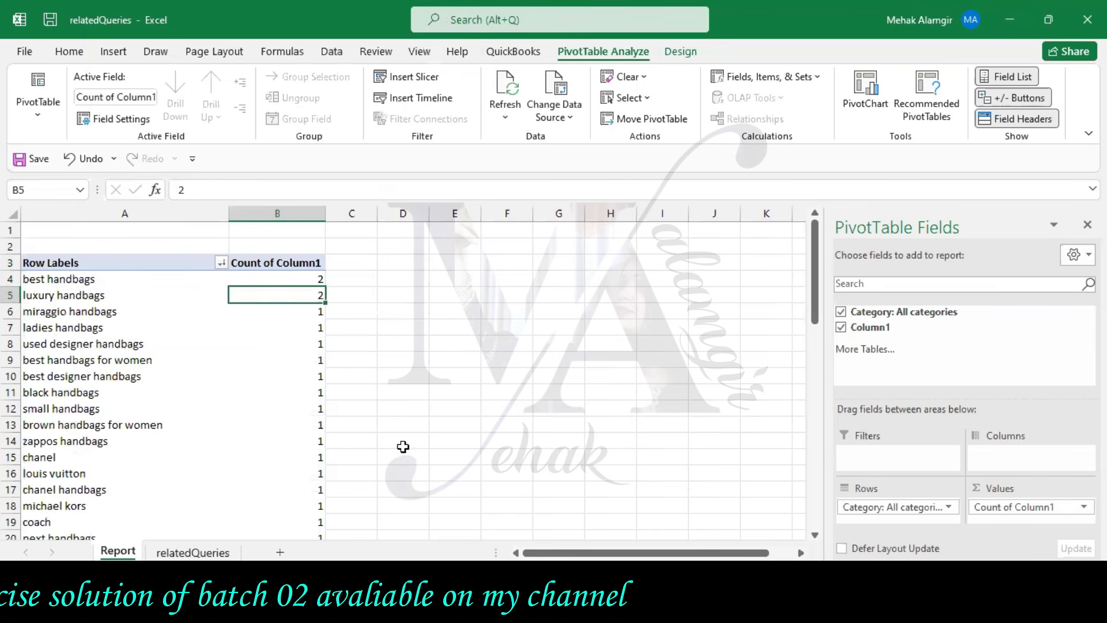
Capture a screenshot of the sorted Count PivotTable and paste it into Word after the Average screenshot
left_click(442, 445)
key("alt+Tab")
left_click(123, 45)
left_click_drag(1, 1, 1106, 559)
key("alt+Tab")
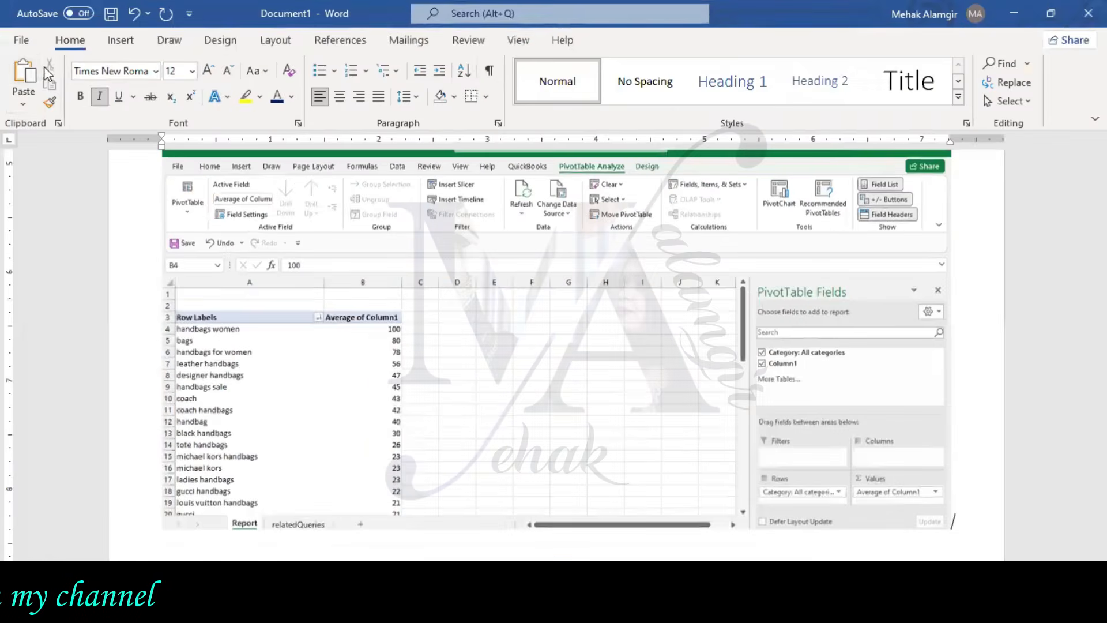
key("ctrl+v")
Return to Excel and change the PivotTable's Column1 value field to summarize by Sum
key("alt+Tab")
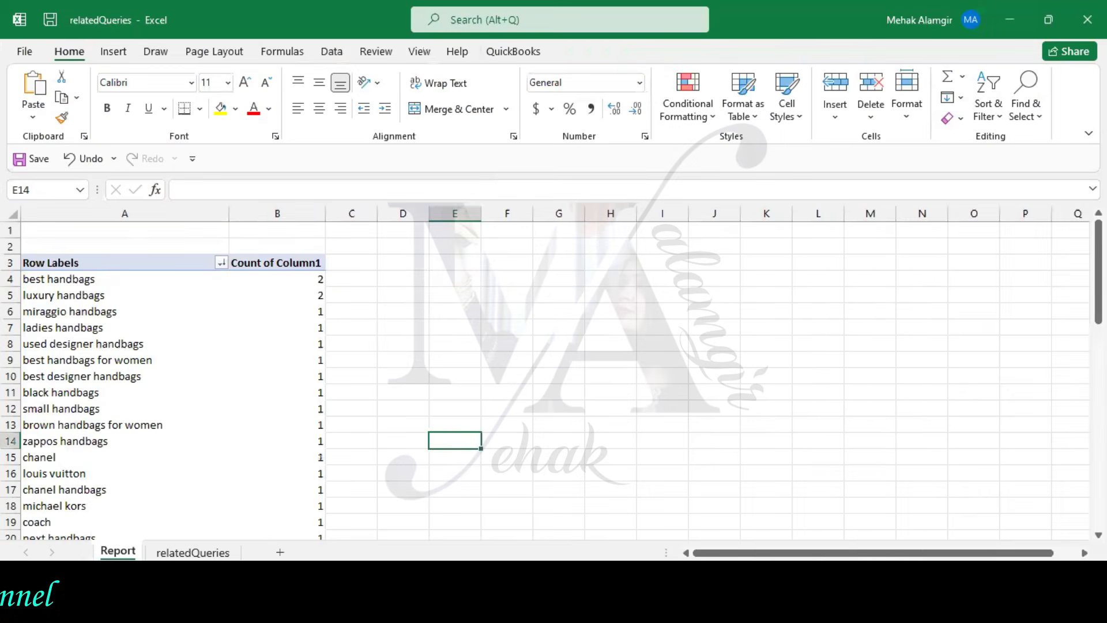
left_click(300, 273)
left_click(304, 263)
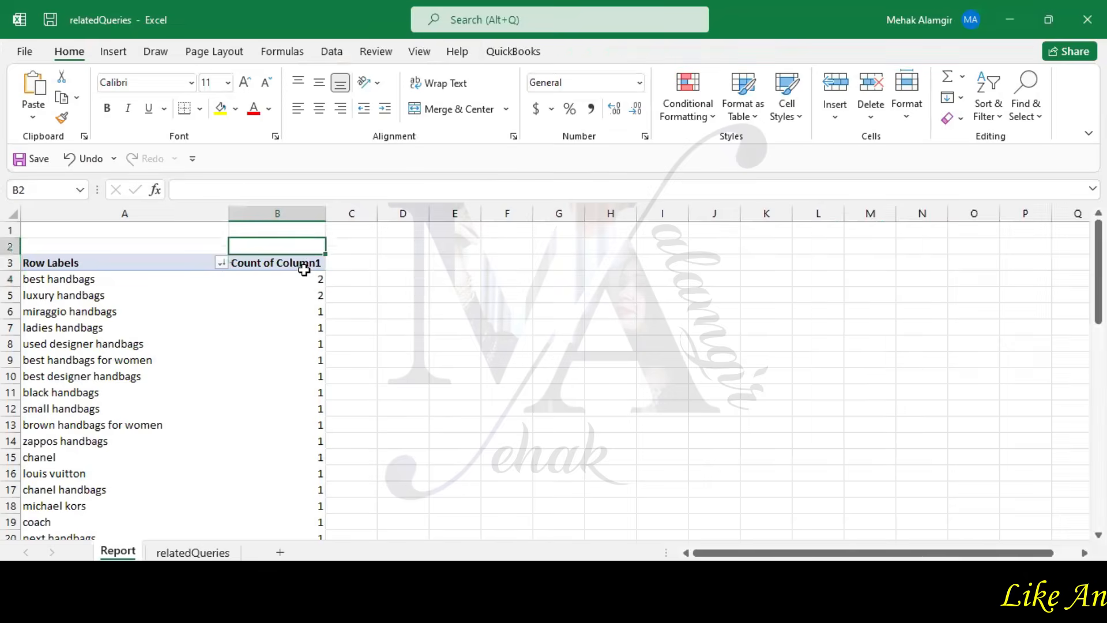
right_click(306, 264)
left_click(360, 470)
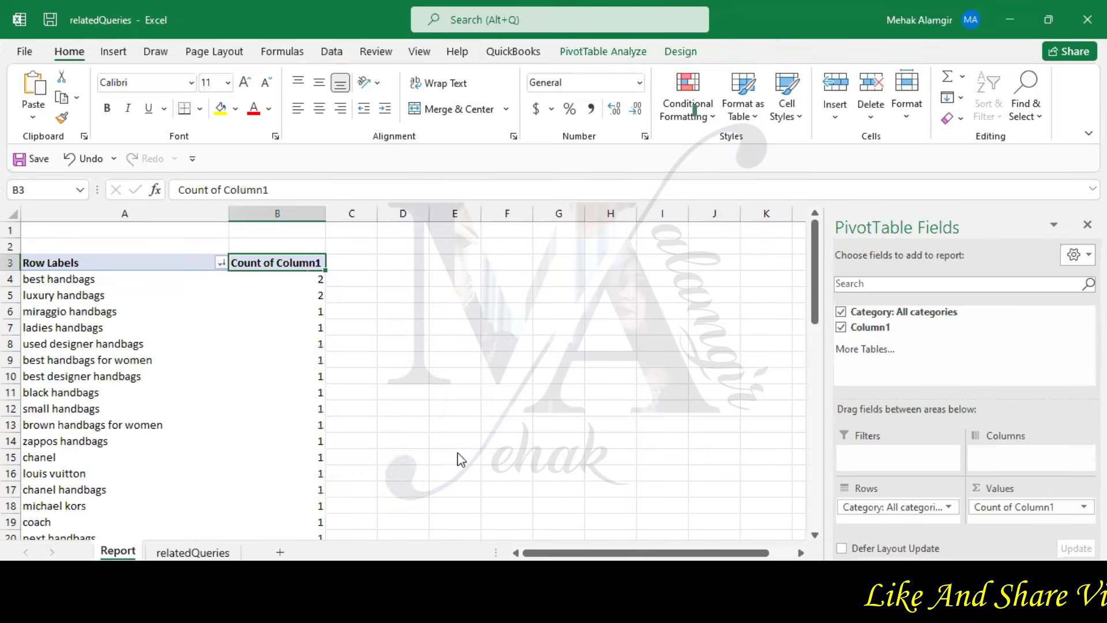
left_click(255, 464)
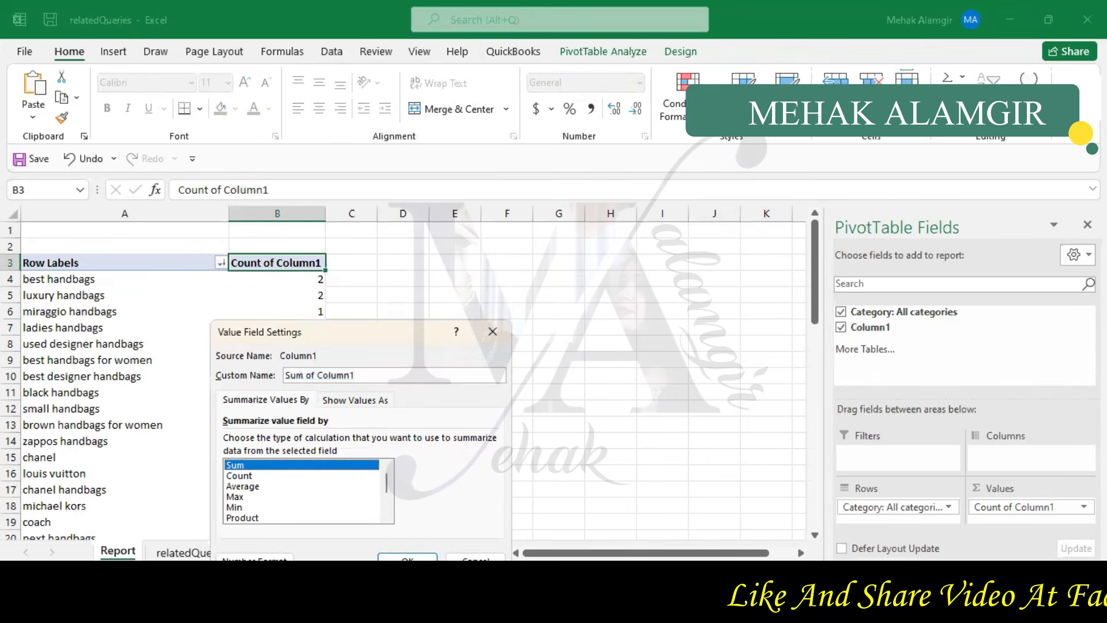
left_click(407, 556)
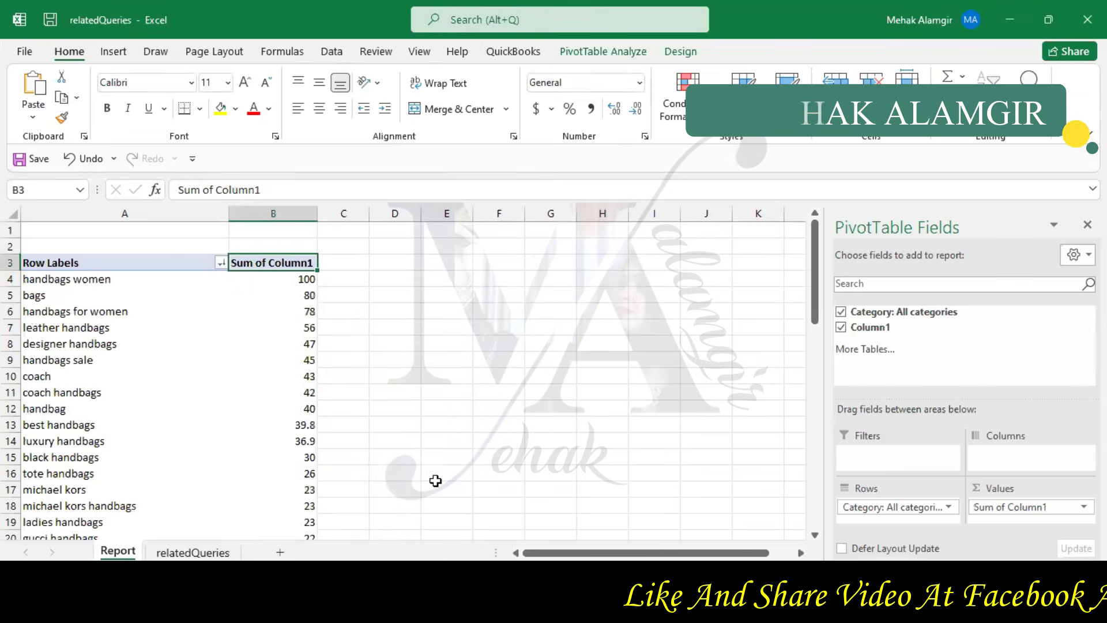
Sort the PivotTable's Sum of Column1 values from largest to smallest
left_click(185, 265)
left_click(253, 297)
right_click(254, 297)
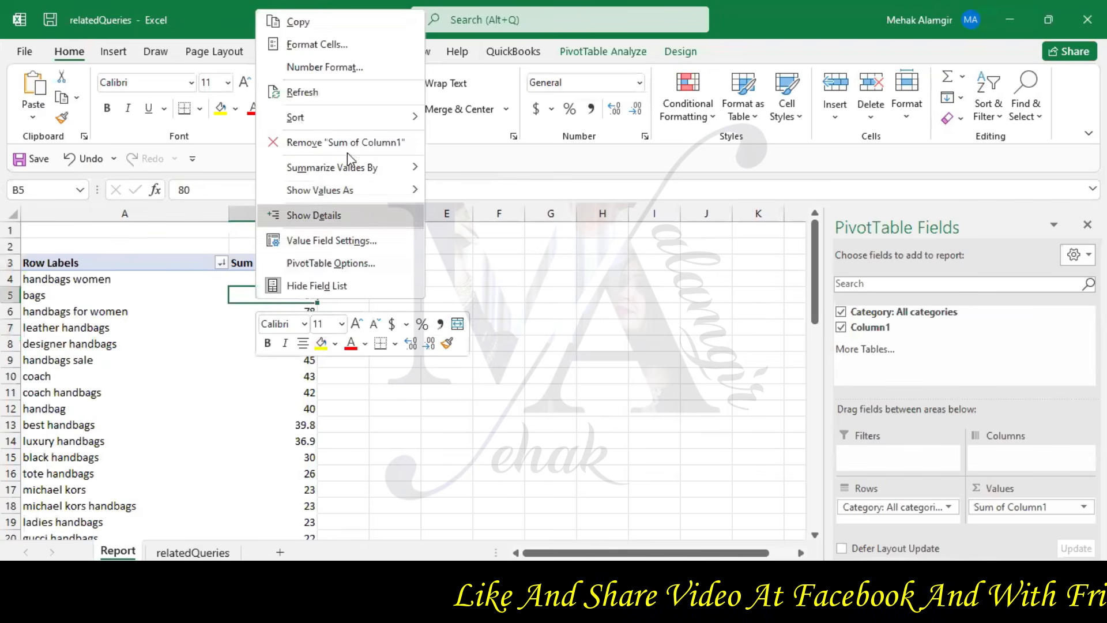
mouse_move(357, 119)
left_click(479, 143)
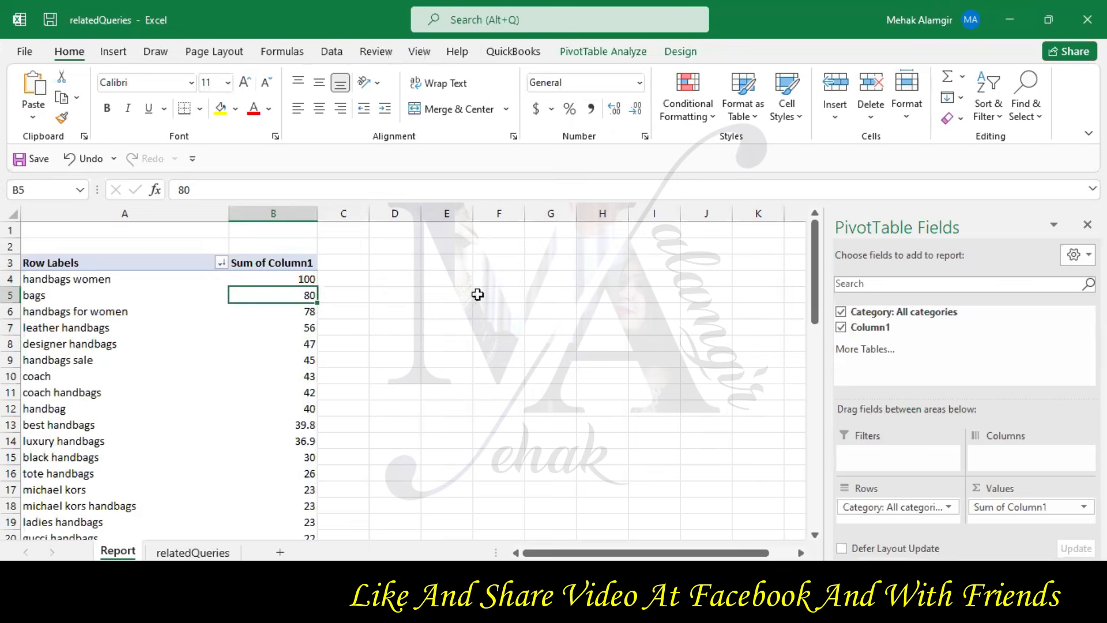
left_click(492, 388)
left_click(310, 297)
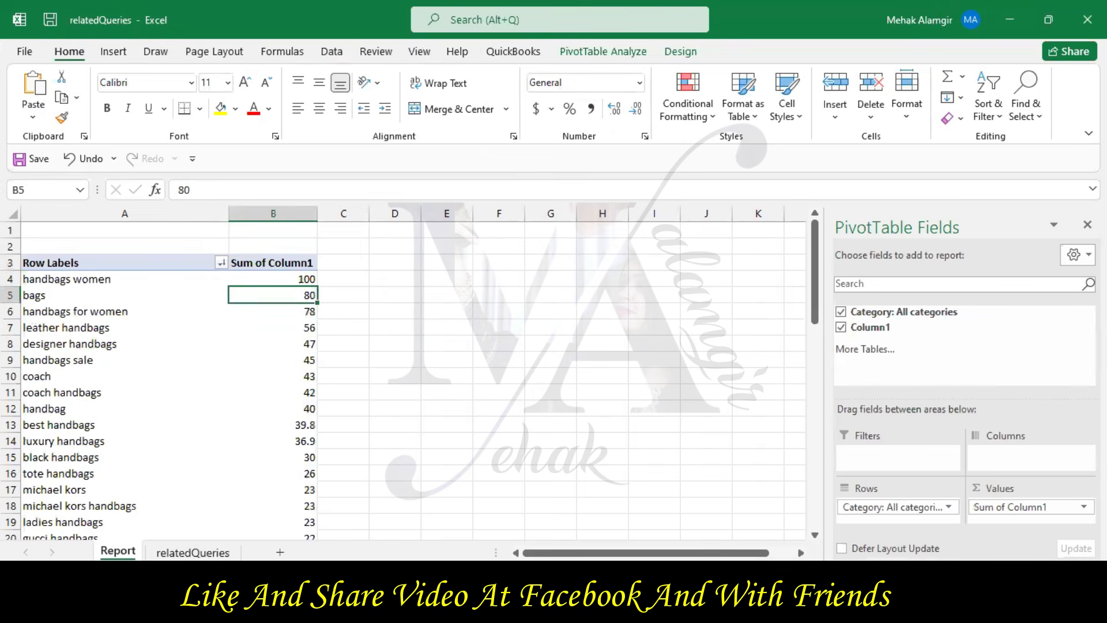
Capture a screenshot of the sorted Sum PivotTable and paste it into Word after the Count screenshot
left_click(441, 605)
left_click(121, 46)
left_click_drag(2, 2, 1105, 559)
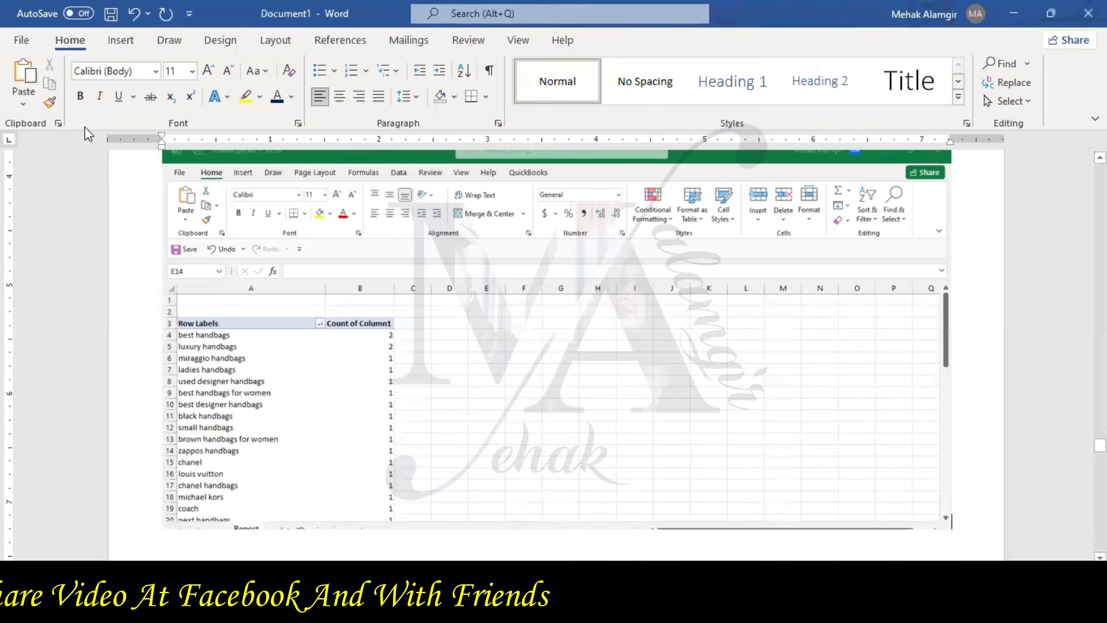
key("ctrl+v")
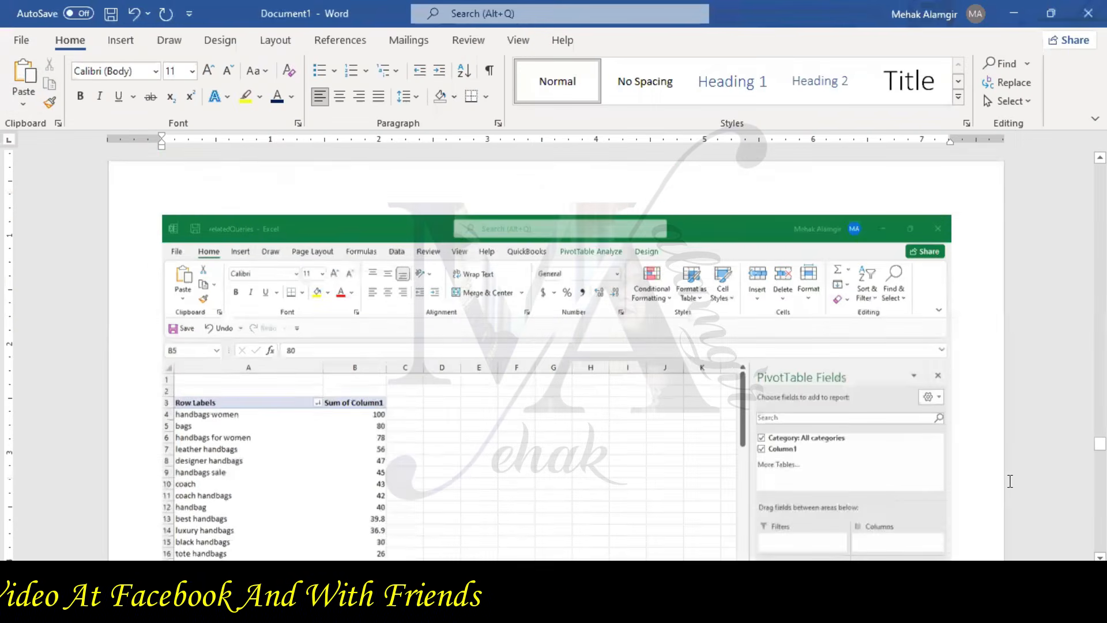
scroll(1067, 437, "down", 2)
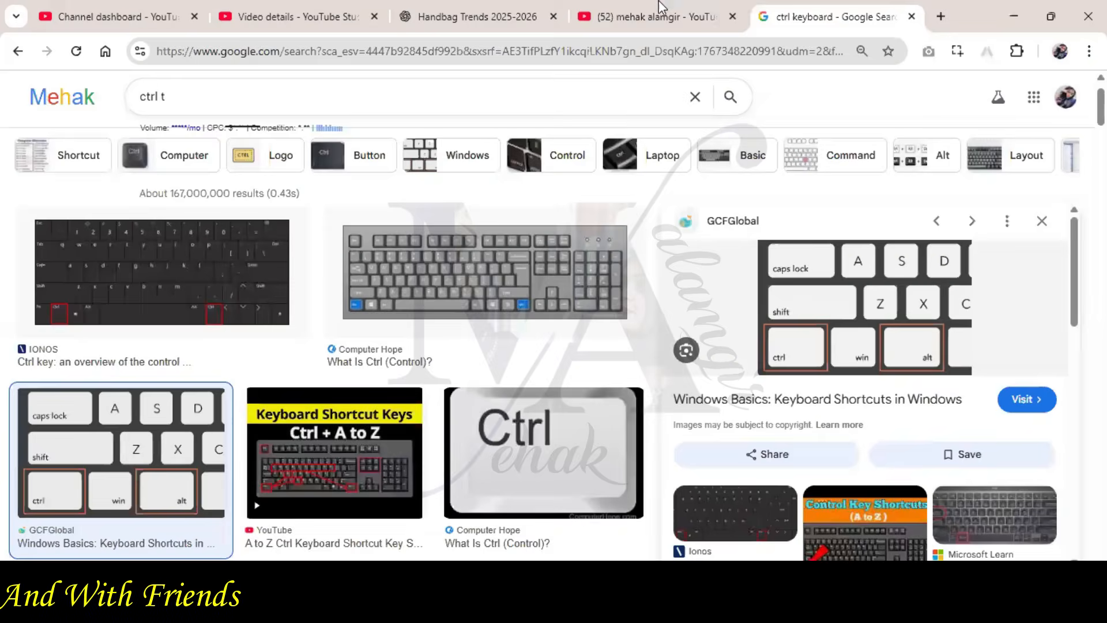
In the browser, open the YouTube channel's Videos page and look through its latest exercise and quiz solution videos
left_click(659, 7)
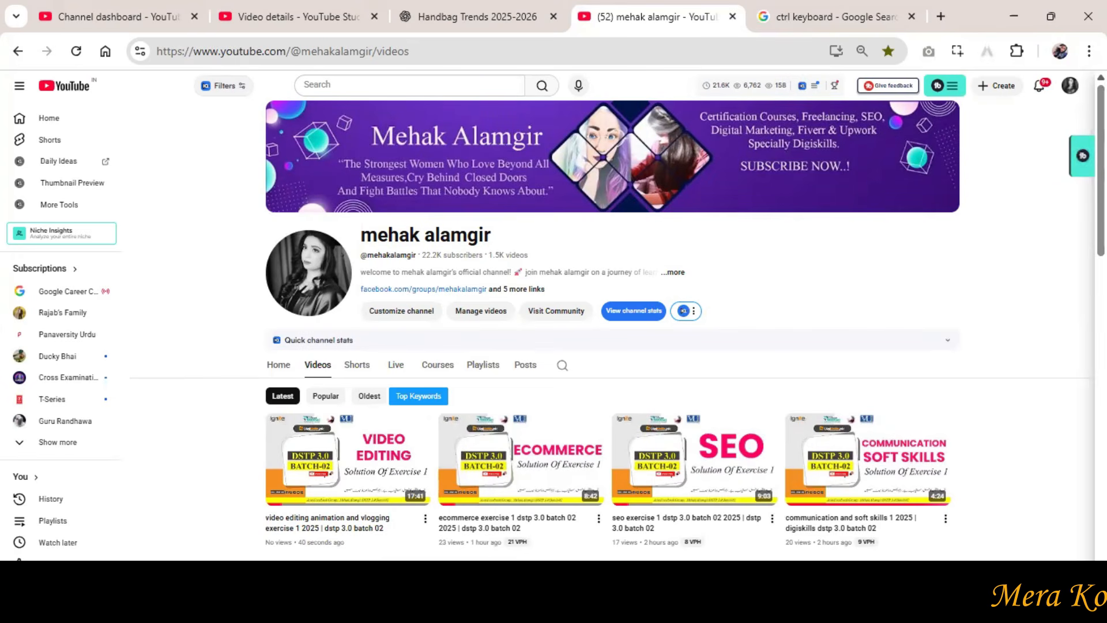
scroll(612, 323, "down", 1)
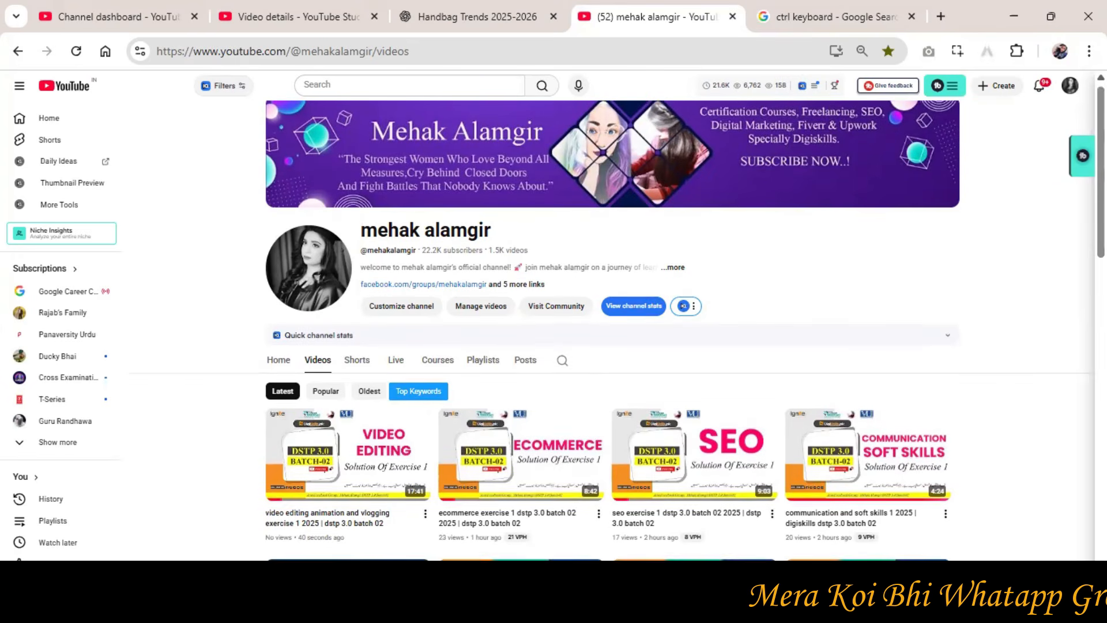
scroll(611, 323, "down", 2)
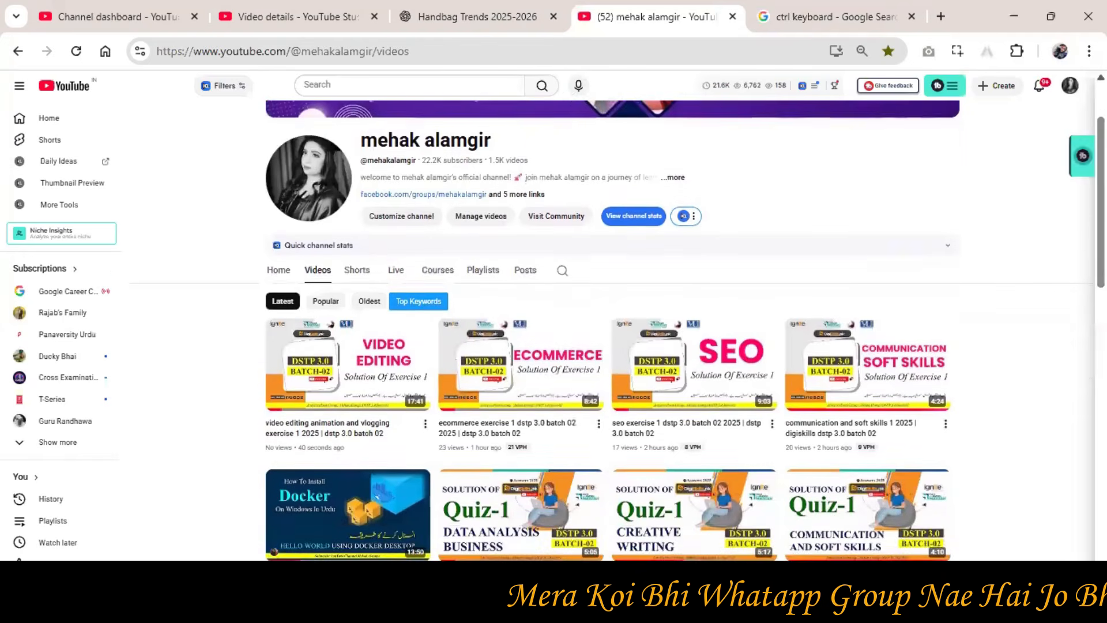
scroll(611, 323, "down", 3)
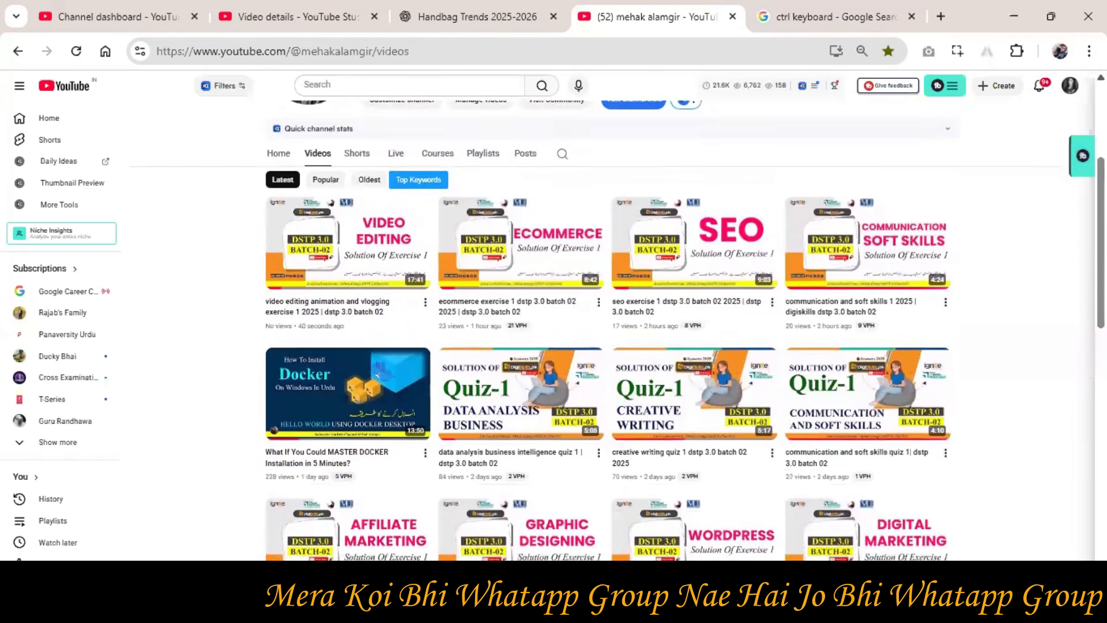
scroll(611, 323, "down", 3)
scroll(611, 323, "down", 3)
scroll(612, 323, "down", 3)
scroll(611, 323, "down", 3)
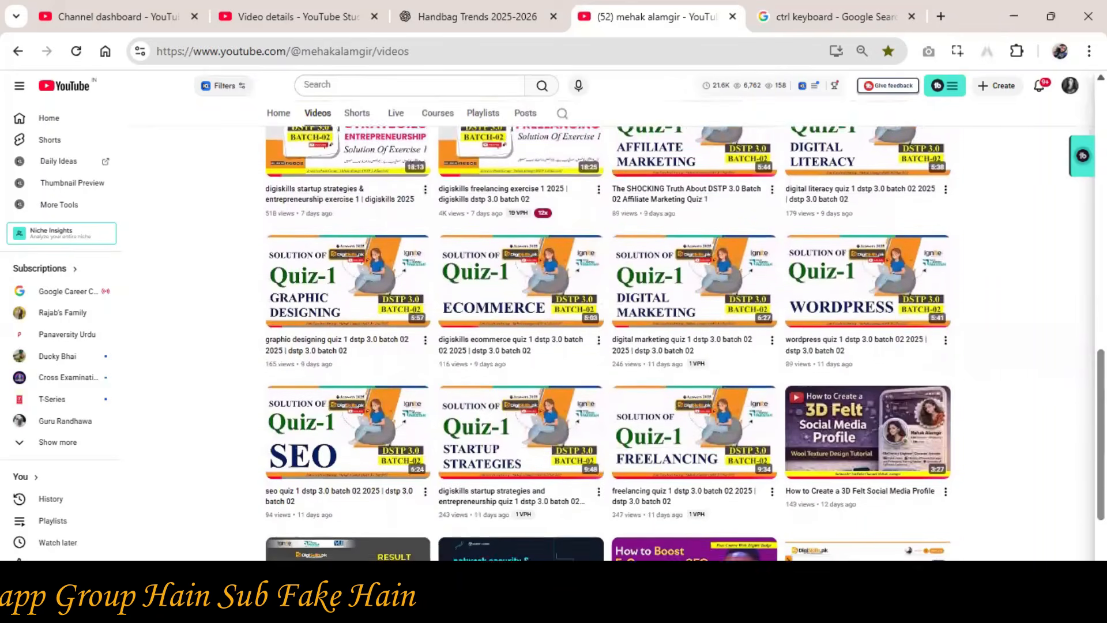
scroll(611, 323, "down", 3)
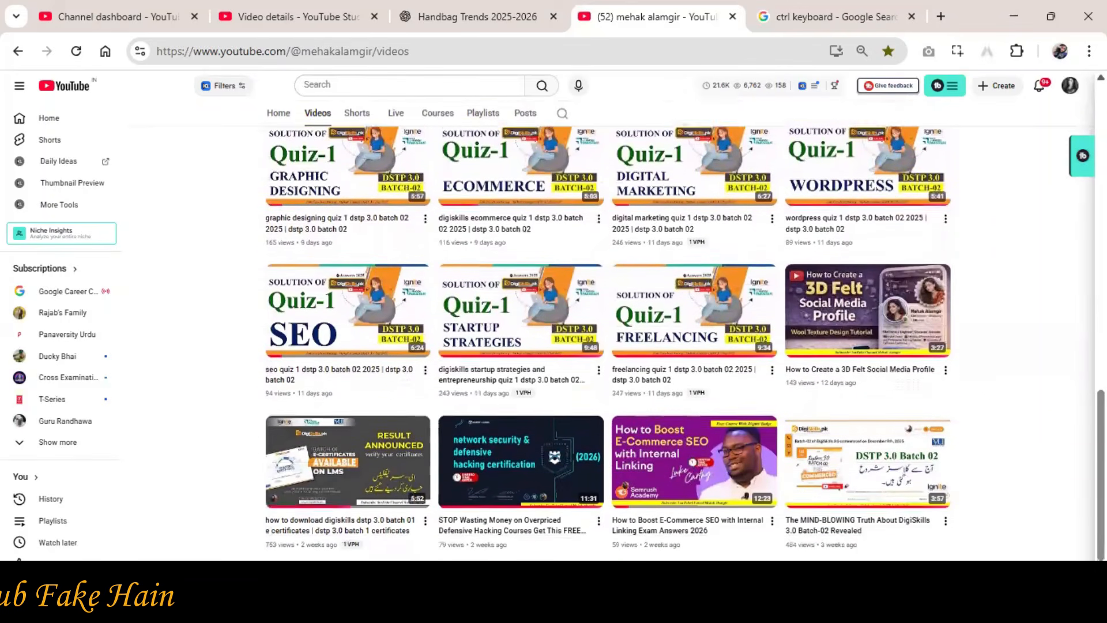
scroll(611, 323, "down", 1)
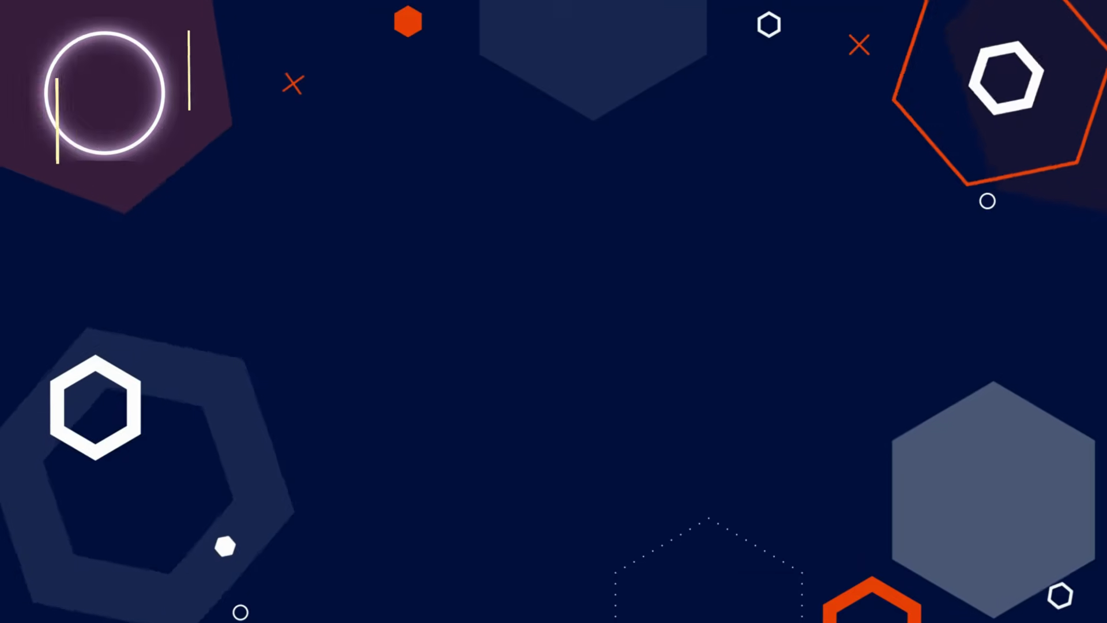